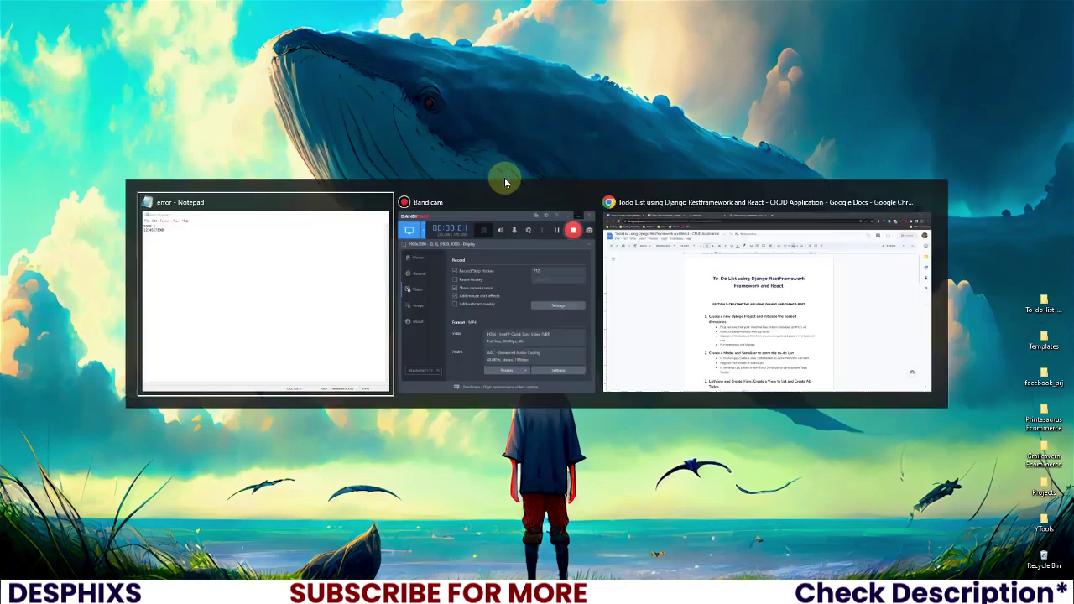
# Step: Skim the Google Docs to-do app guide down past Section 2 and back, then show the desktop
pyautogui.click(796, 272)
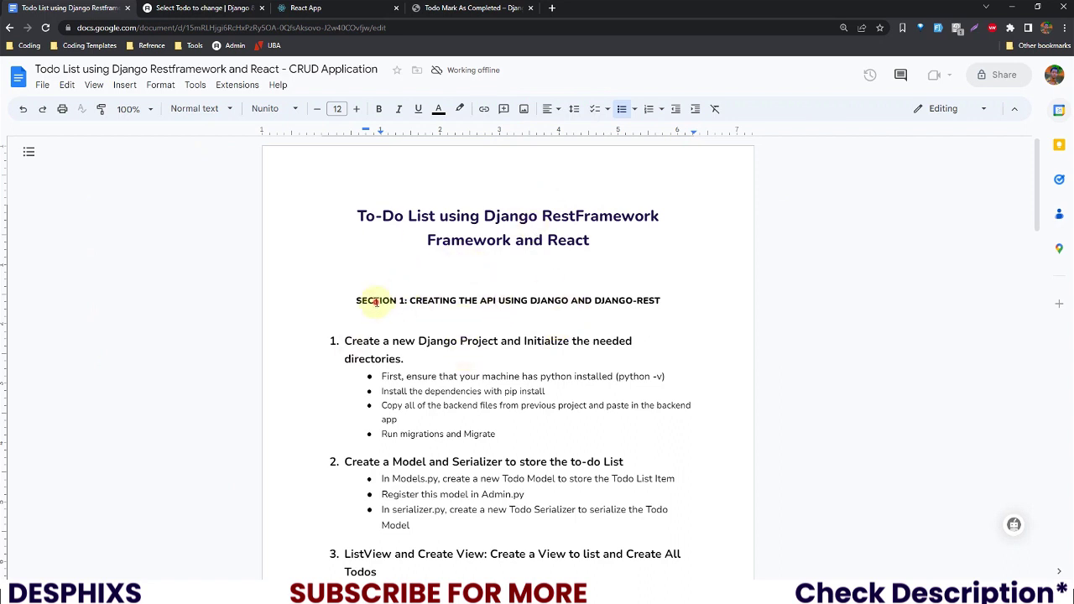
pyautogui.moveTo(376, 302); pyautogui.dragTo(552, 299)
pyautogui.click(558, 301)
pyautogui.scroll(-5, 556, 307)
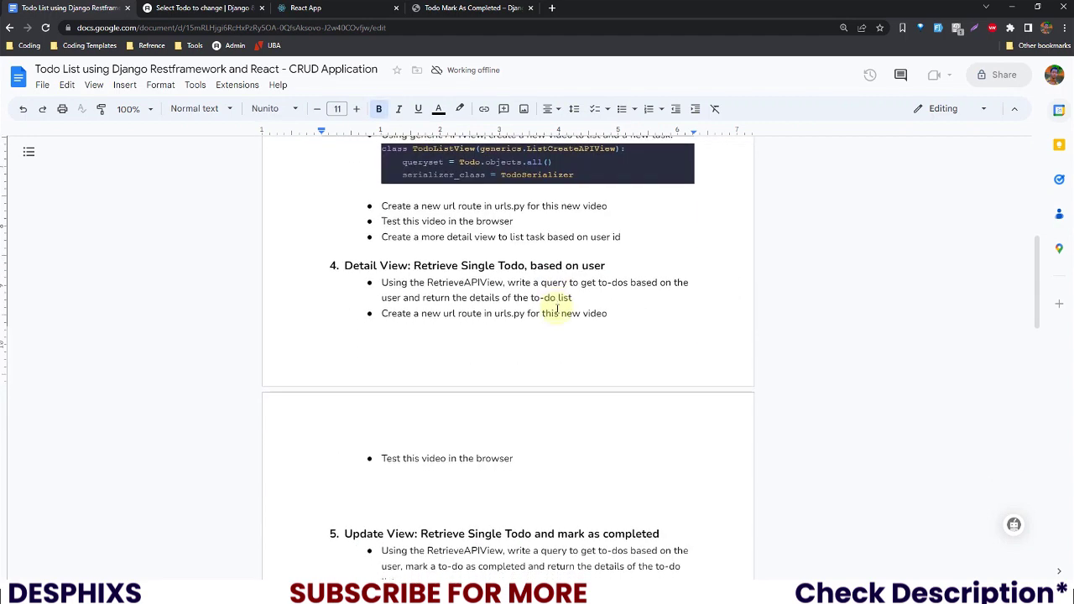
pyautogui.scroll(-5, 556, 307)
pyautogui.moveTo(403, 453); pyautogui.dragTo(575, 443)
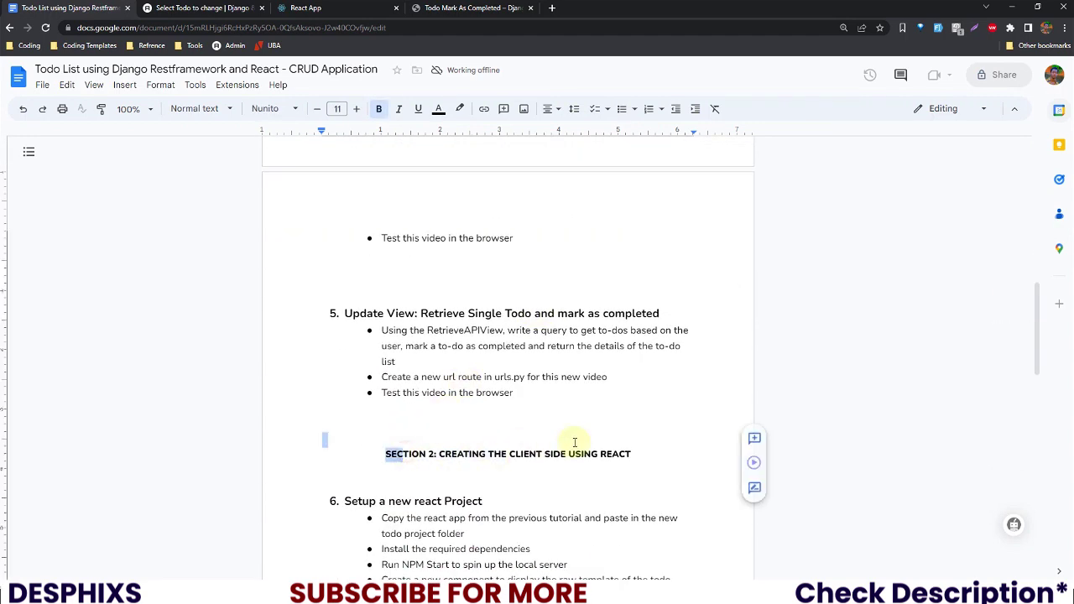
pyautogui.click(570, 453)
pyautogui.scroll(12, 532, 407)
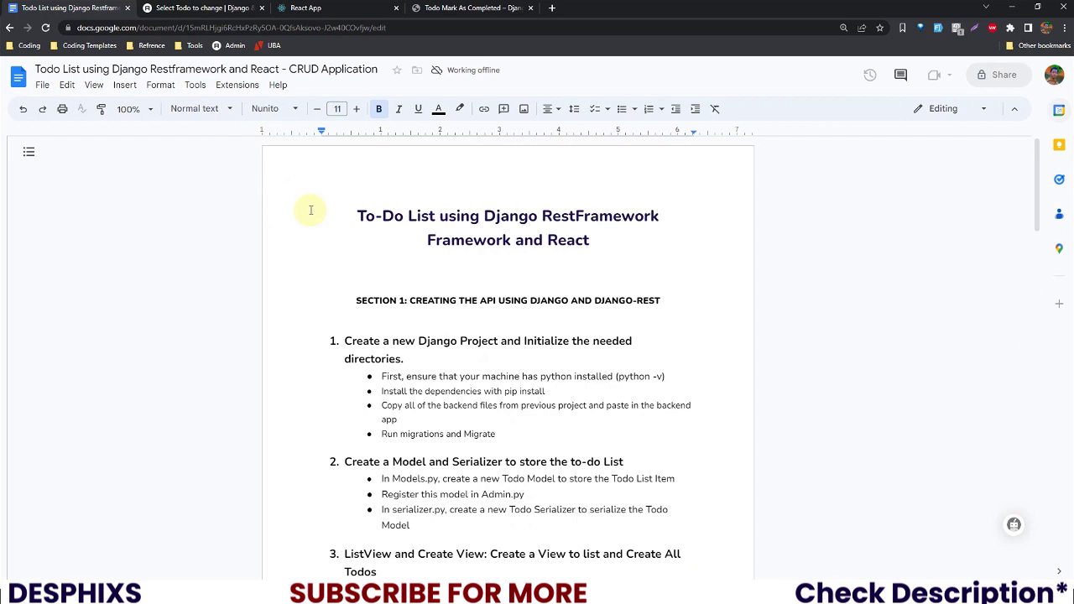
pyautogui.press('super+d')
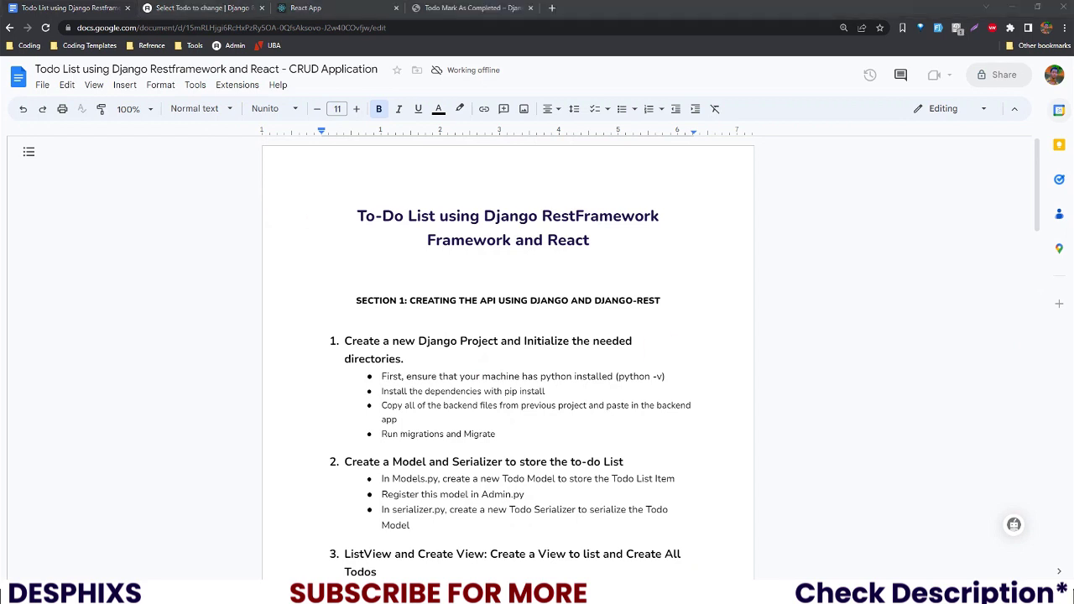
# Step: Open the To-do-list-using-django folder in Visual Studio Code
pyautogui.rightClick(1055, 301)
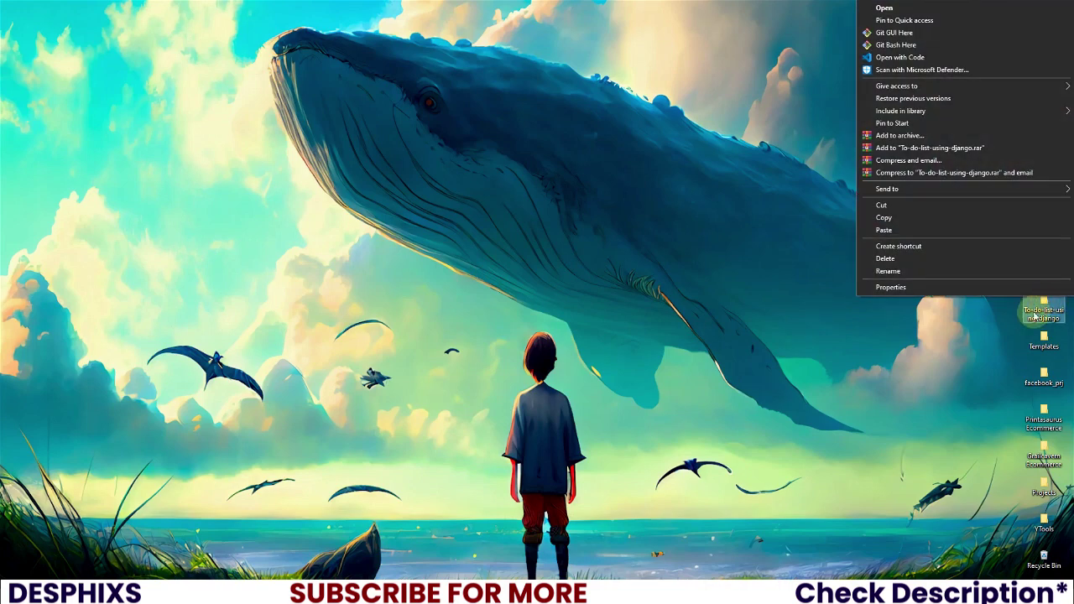
pyautogui.click(905, 58)
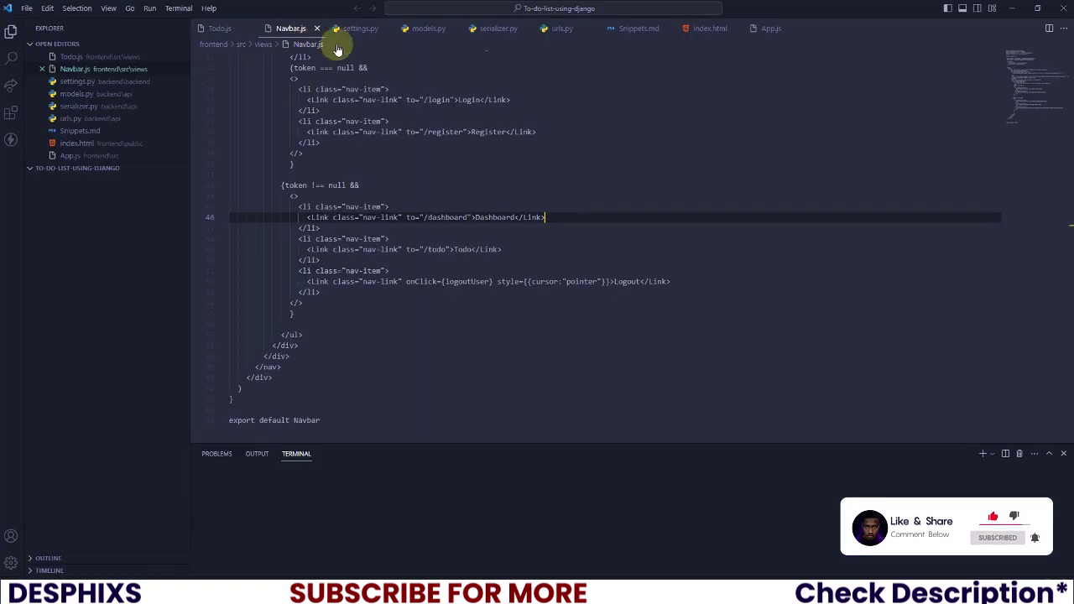
pyautogui.click(492, 132)
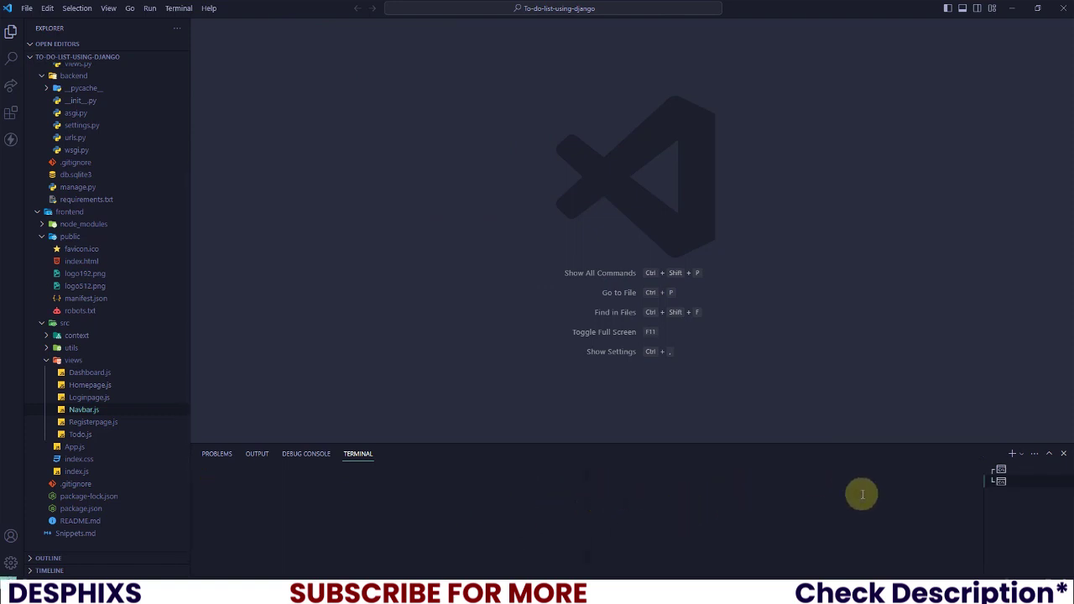
# Step: Start the React development server from the frontend folder in the left terminal
pyautogui.click(442, 548)
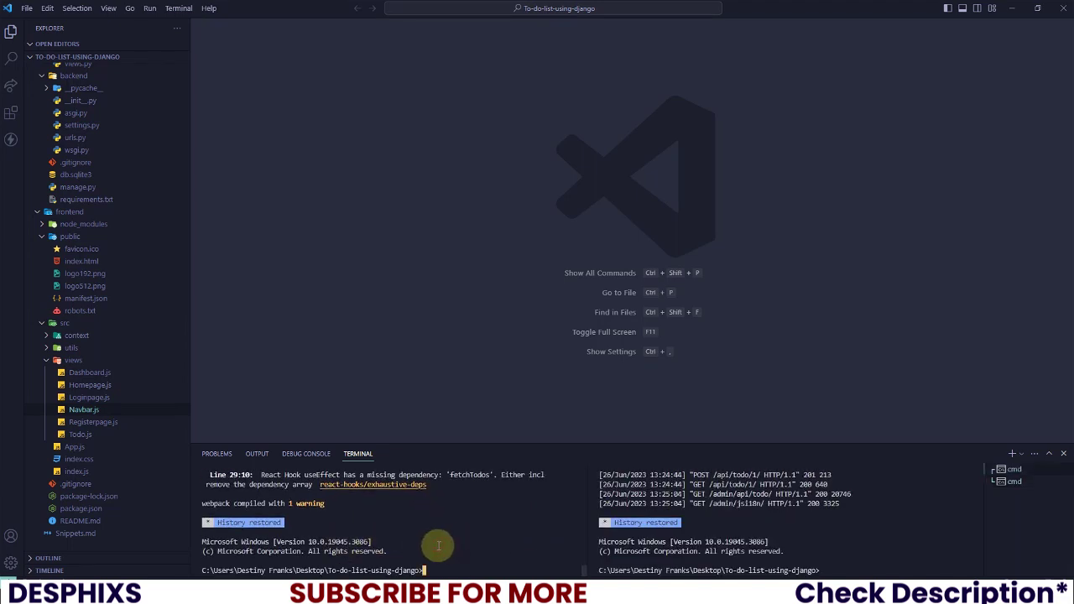
pyautogui.write('cd fr')
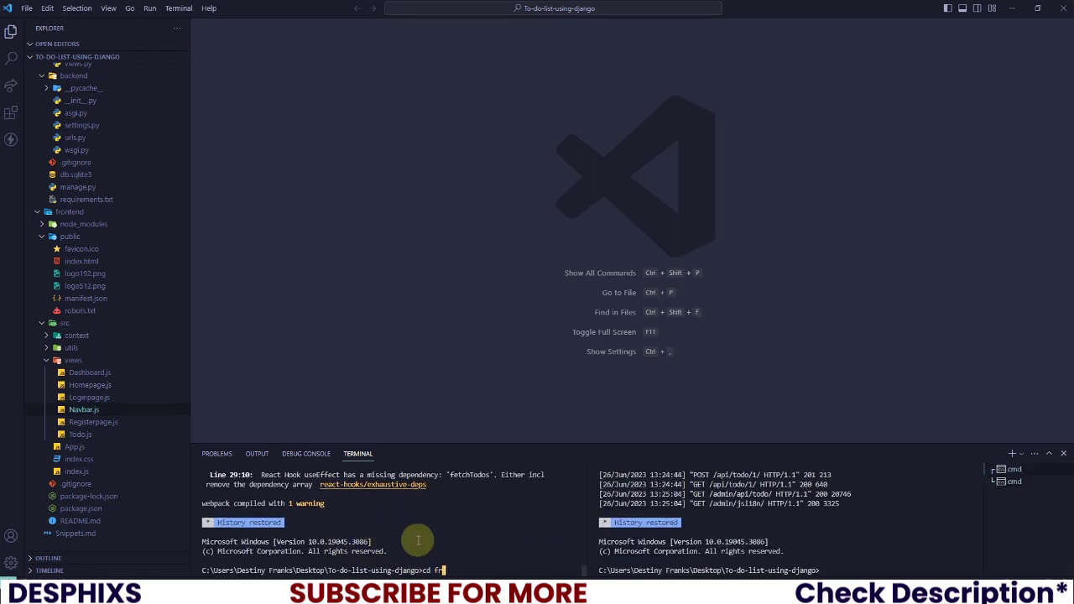
pyautogui.write('ontend')
pyautogui.press('Return')
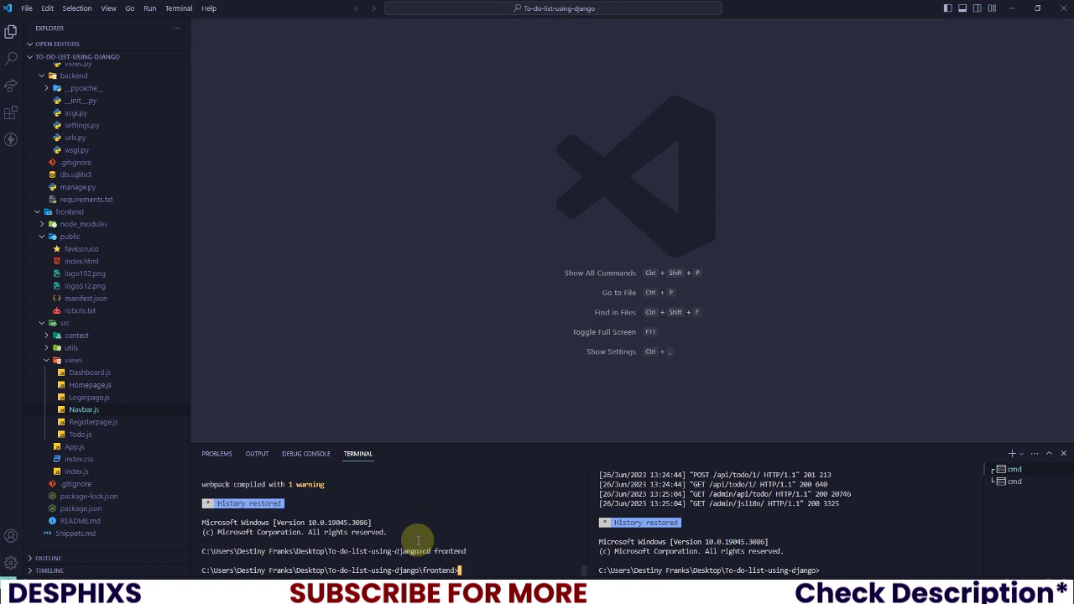
pyautogui.press('Return')
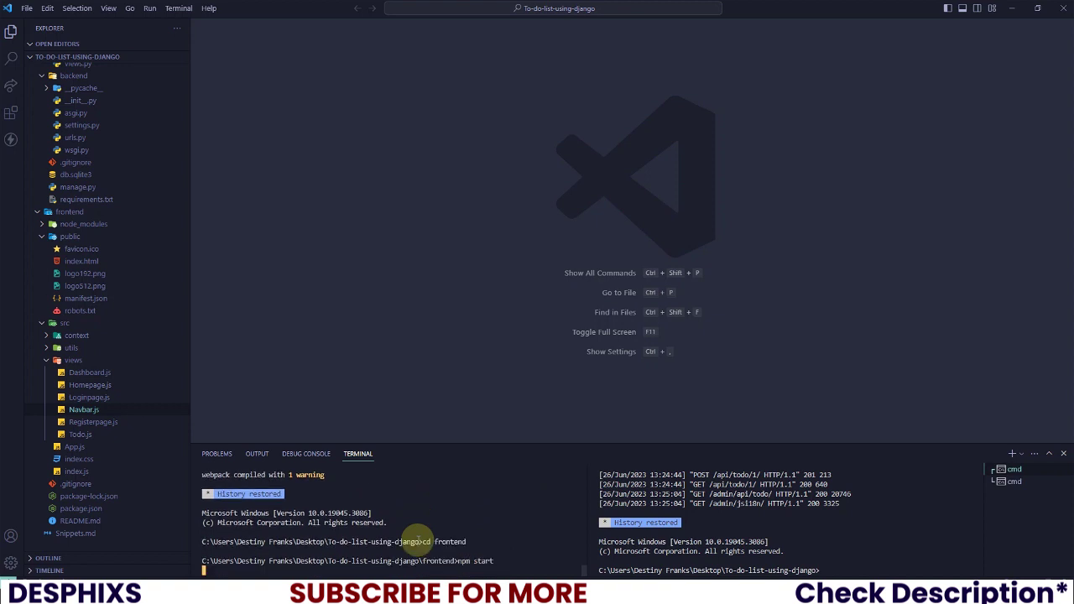
# Step: Run 'python manage.py runserver' from the backend folder in the right terminal
pyautogui.click(858, 536)
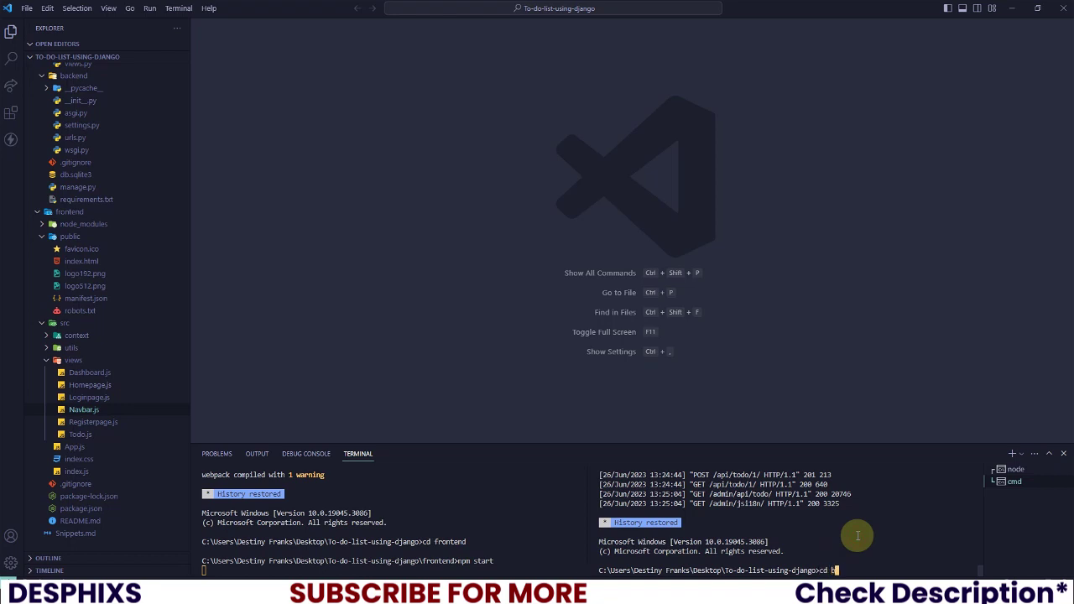
pyautogui.write('cd backend')
pyautogui.press('Return')
pyautogui.write('python mana')
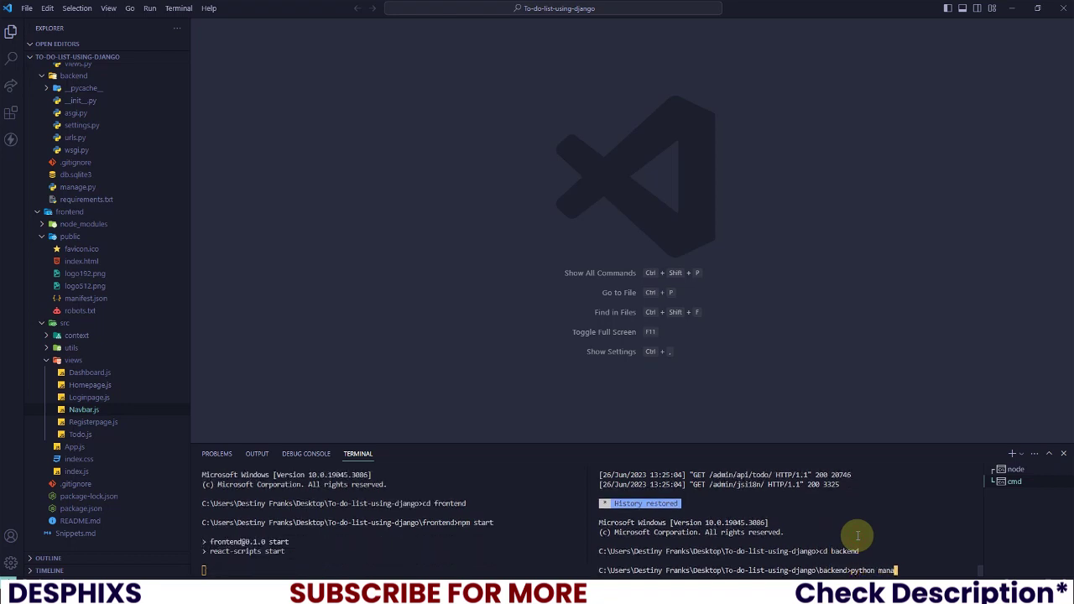
pyautogui.write('ge.py runserver')
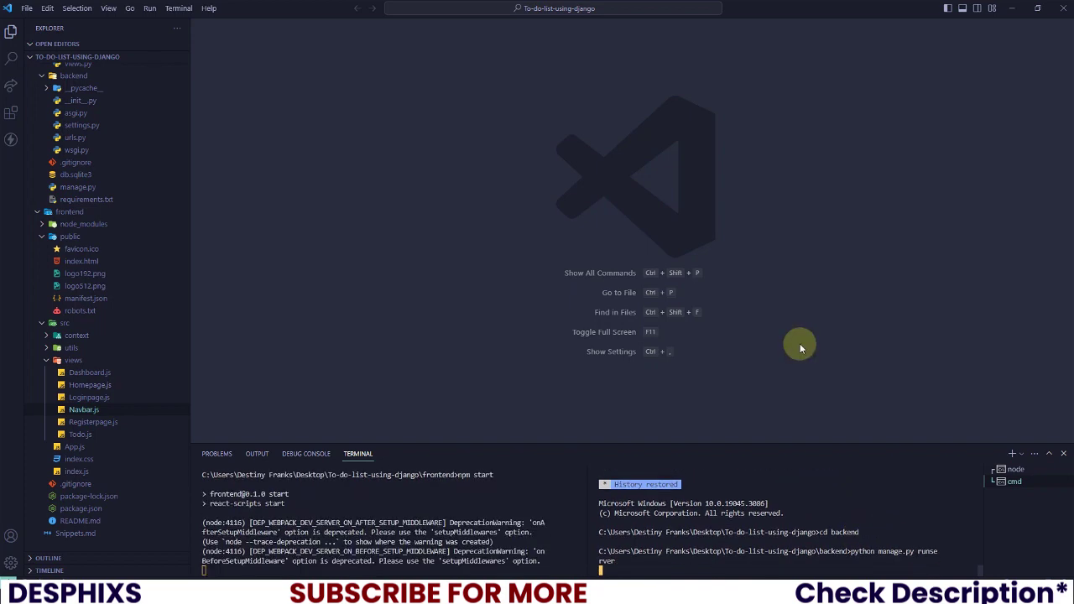
pyautogui.press('Return')
# Step: Enlarge the editor and collapse the backend and frontend folders in the file tree
pyautogui.hotkey('ctrl', '=')
pyautogui.scroll(3, 151, 231)
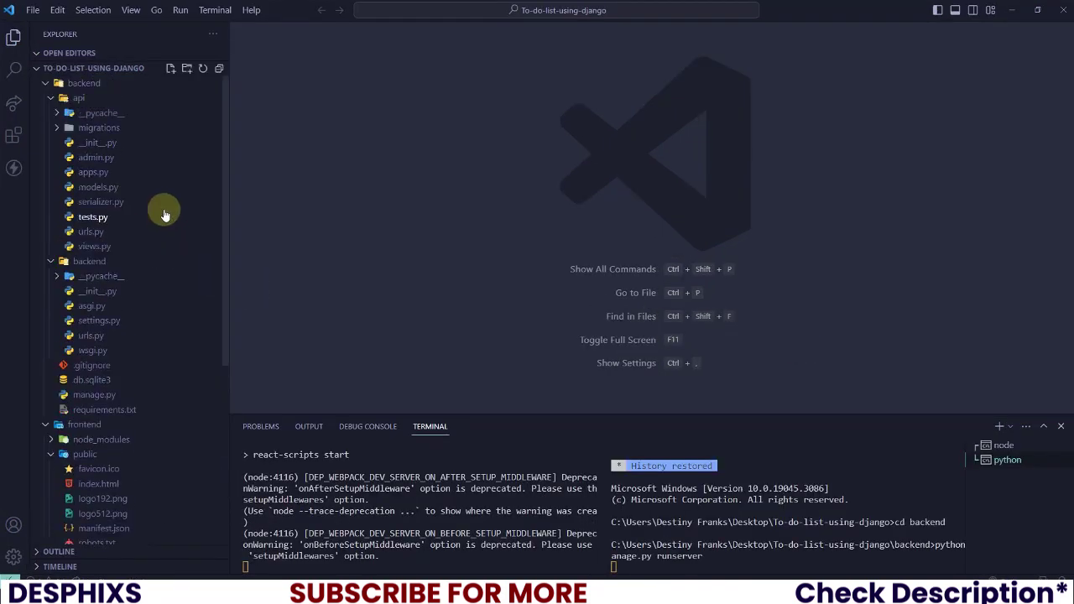
pyautogui.click(84, 84)
pyautogui.click(86, 99)
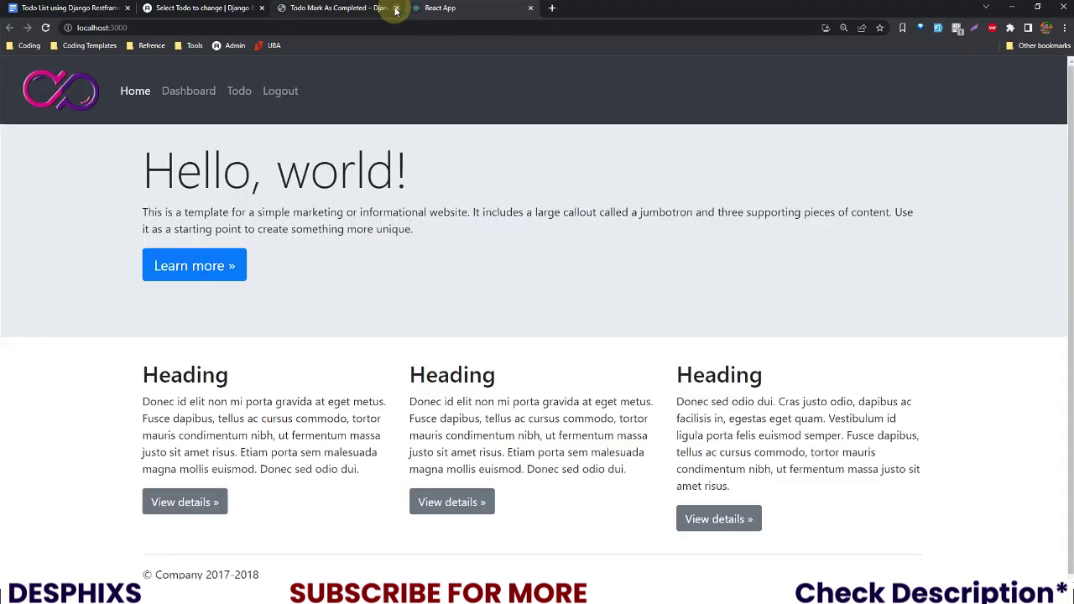
# Step: Zoom the todo app page out to 110% and log out
pyautogui.hotkey('ctrl', '-')
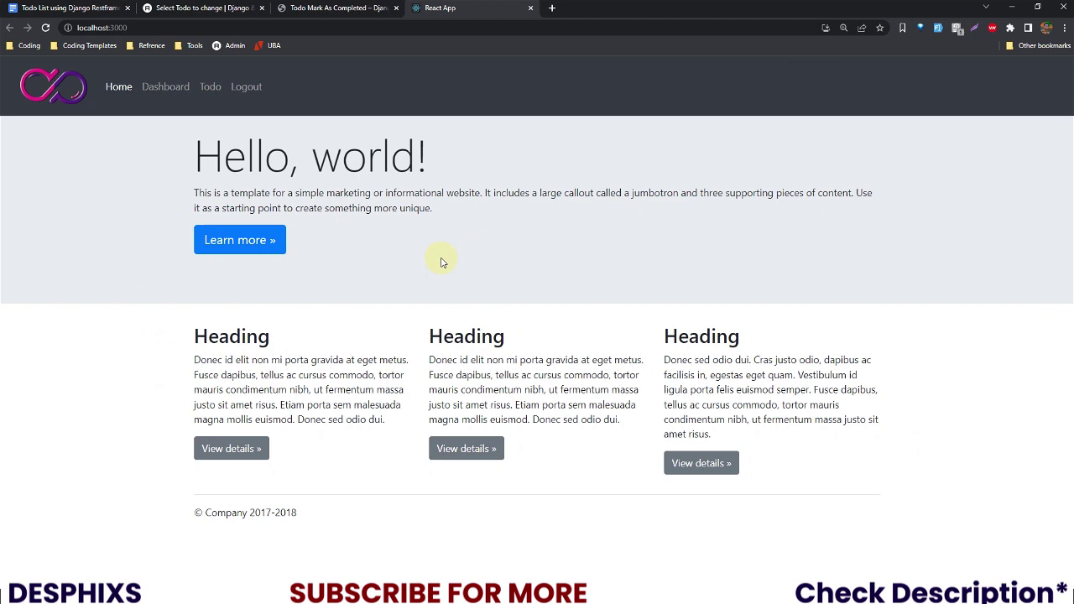
pyautogui.click(256, 88)
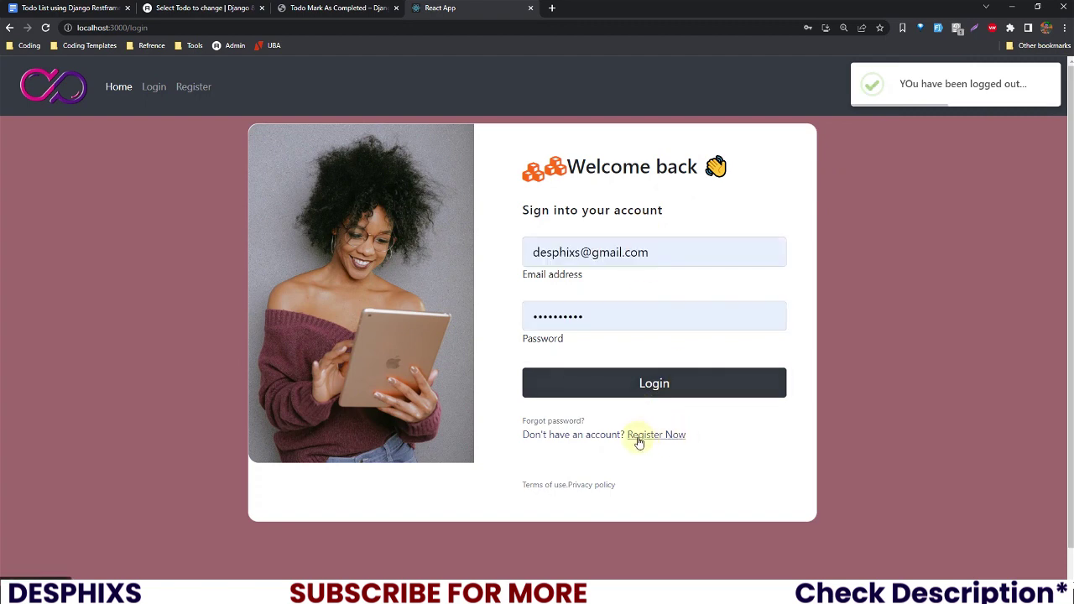
# Step: Sign into the todo app with the autofilled credentials
pyautogui.moveTo(697, 252); pyautogui.dragTo(531, 242)
pyautogui.click(541, 237)
pyautogui.moveTo(672, 250); pyautogui.dragTo(559, 251)
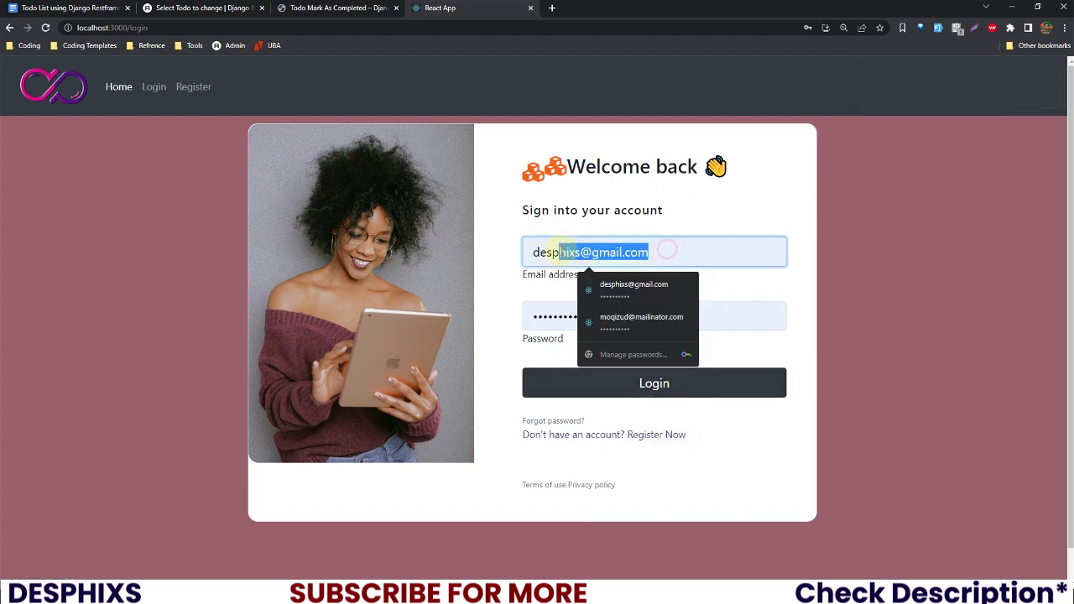
pyautogui.click(772, 453)
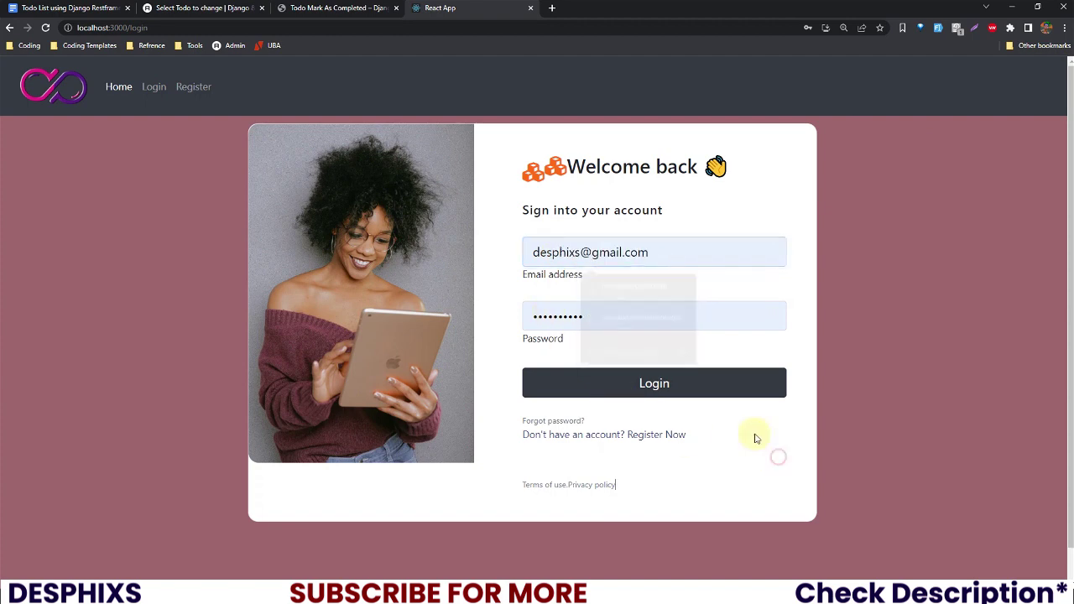
pyautogui.click(732, 384)
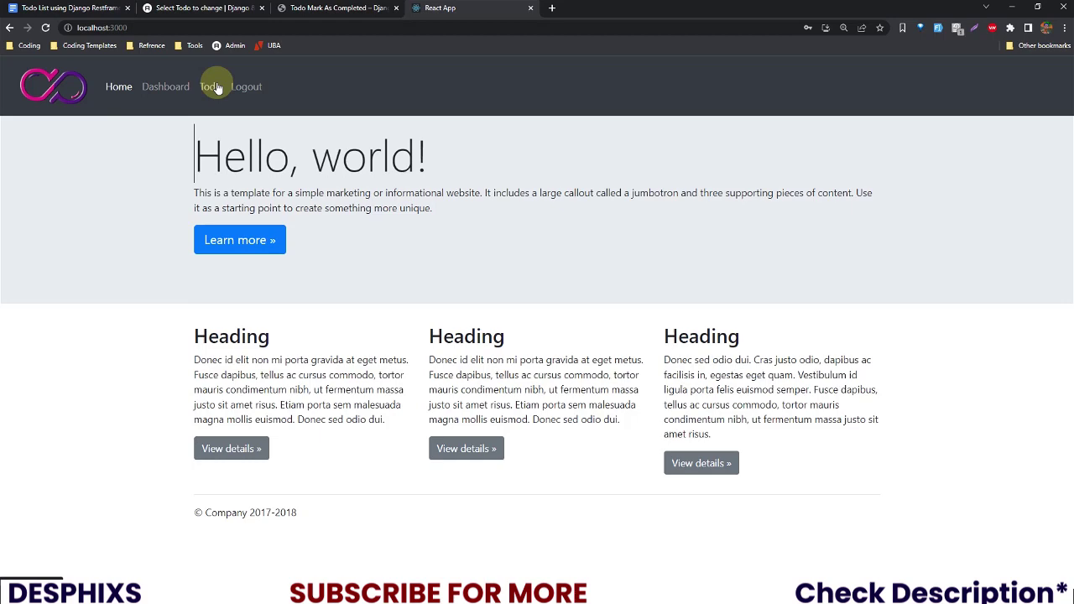
# Step: Check the dashboard message, log out and back in, and view the Todo page at 125%
pyautogui.click(159, 87)
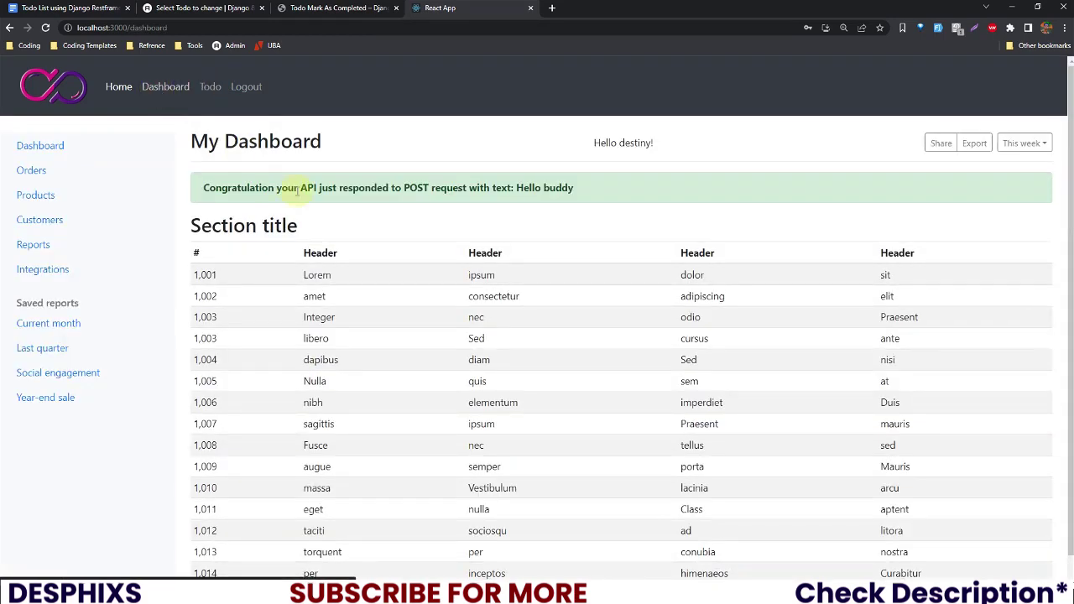
pyautogui.moveTo(206, 188); pyautogui.dragTo(502, 187)
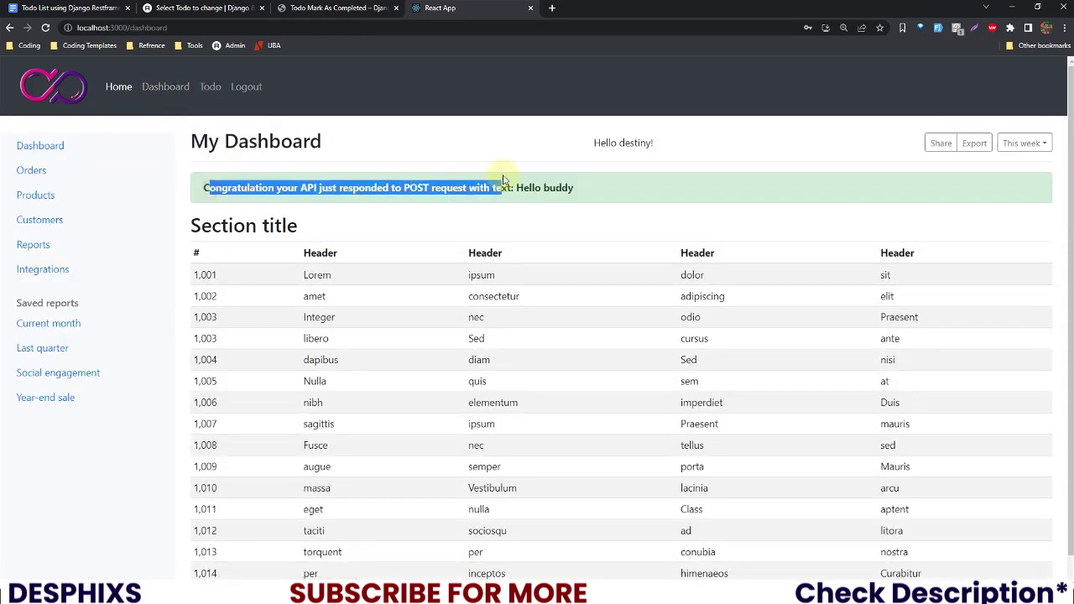
pyautogui.click(245, 87)
pyautogui.click(738, 379)
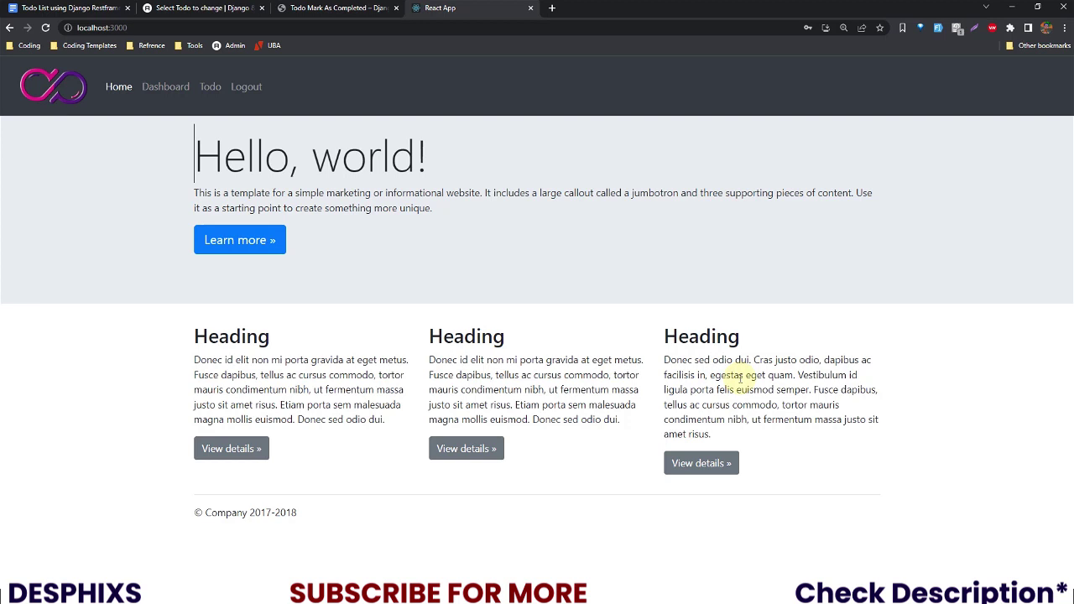
pyautogui.click(208, 89)
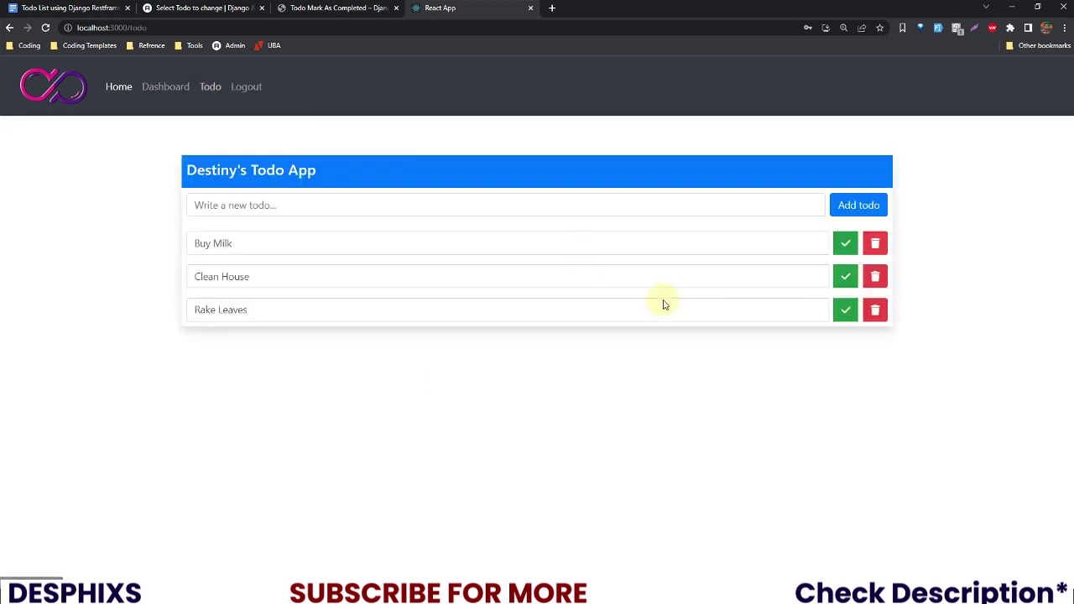
pyautogui.hotkey('ctrl', '+')
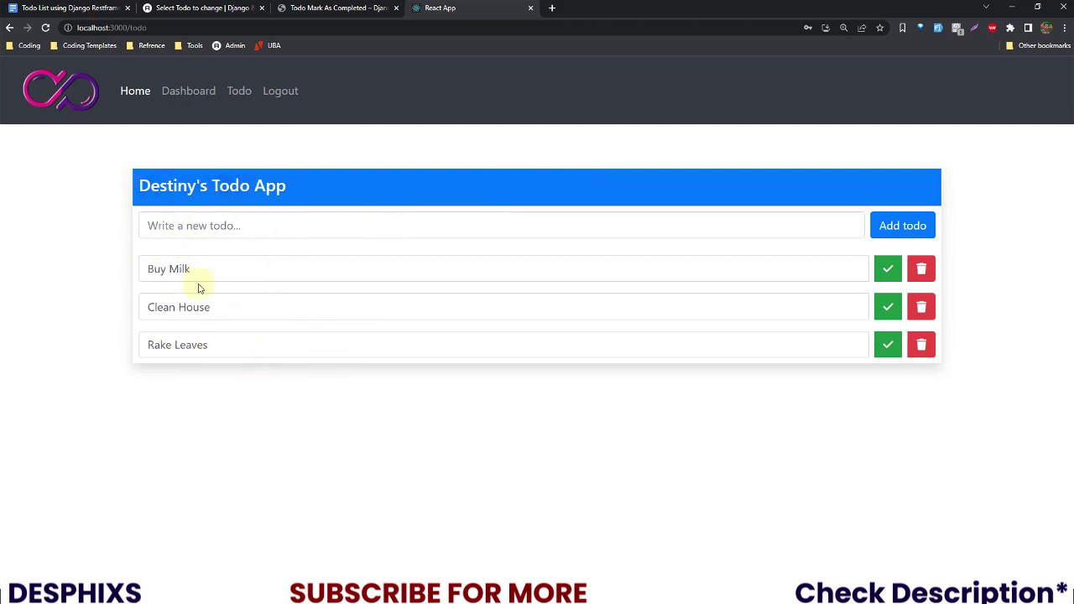
# Step: Log out, then submit the Register form with autofilled sample data at 100% zoom
pyautogui.click(283, 90)
pyautogui.click(684, 448)
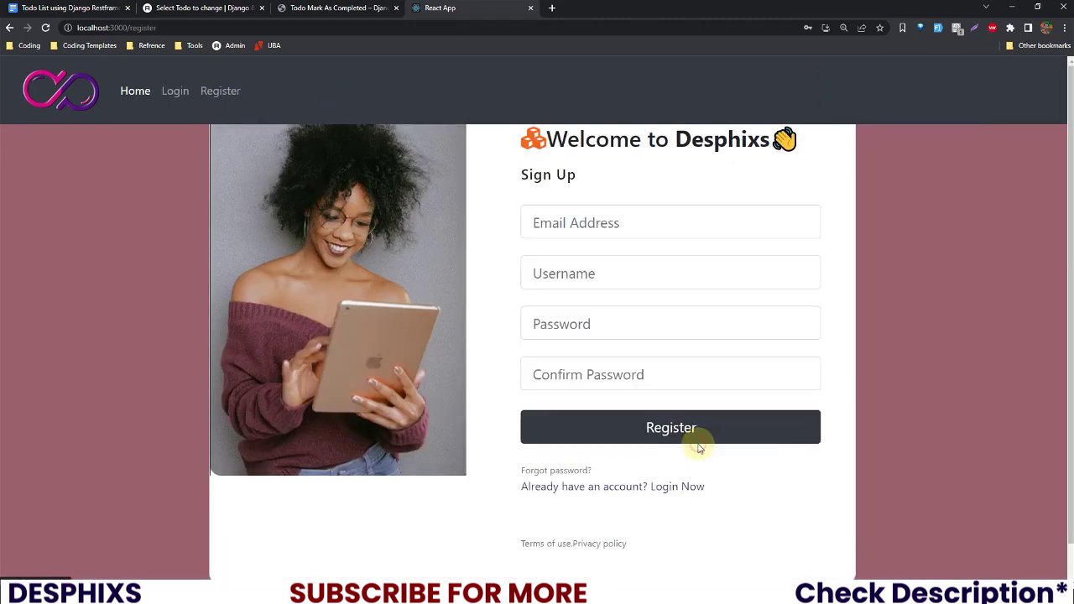
pyautogui.hotkey('ctrl', '-')
pyautogui.hotkey('ctrl', '-')
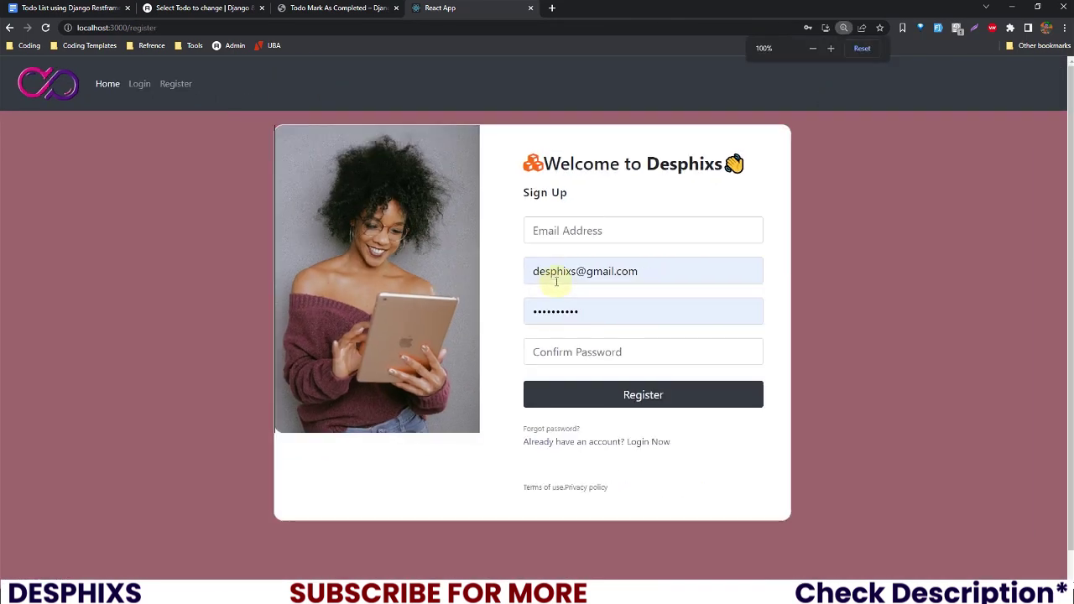
pyautogui.click(940, 27)
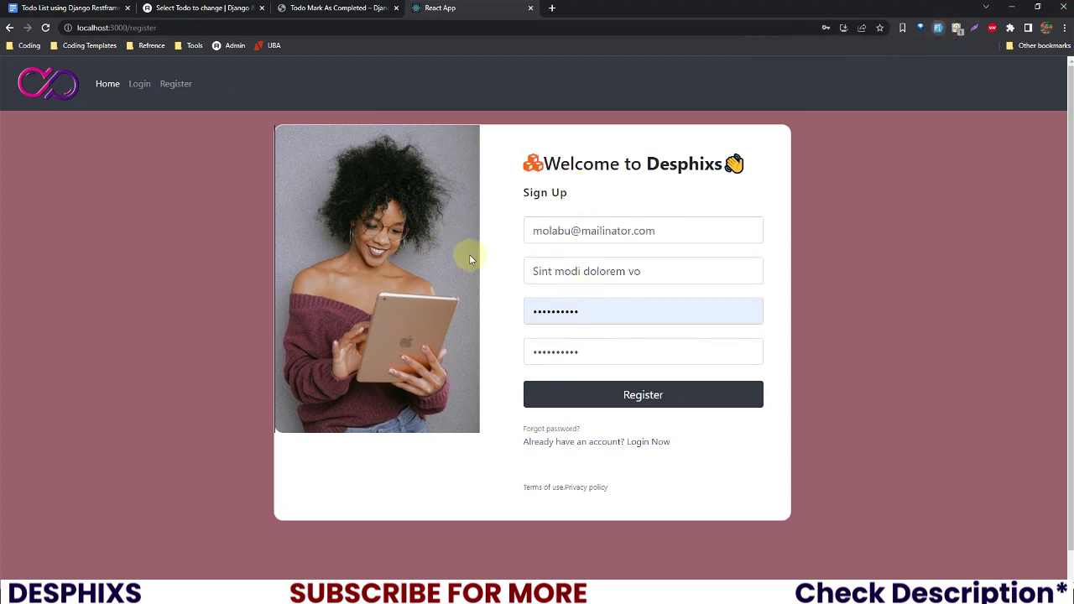
pyautogui.click(674, 402)
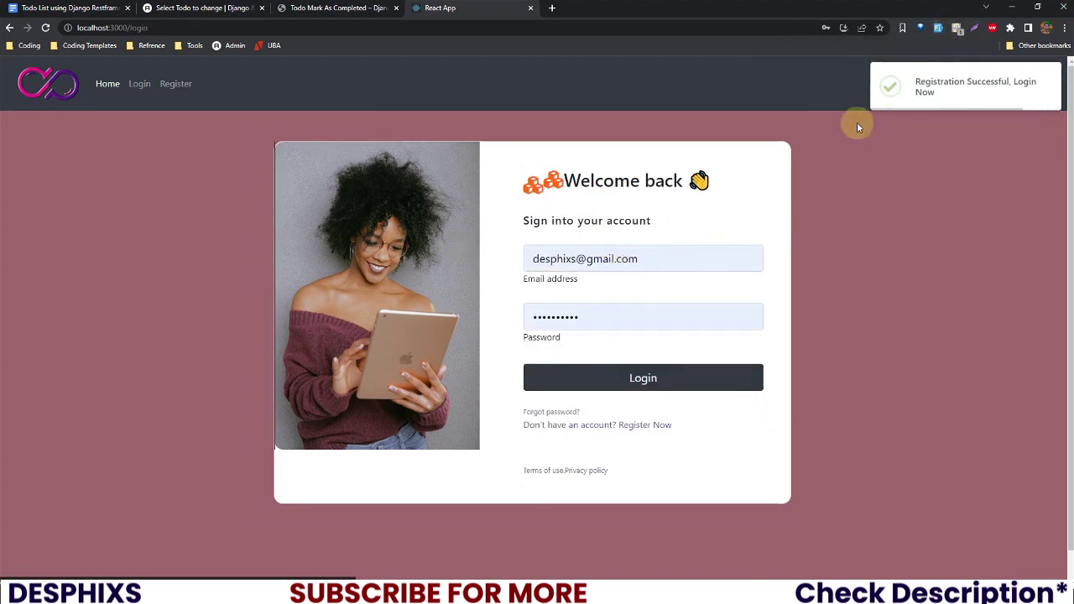
# Step: Register a fresh account, using the email's name part as its username
pyautogui.click(653, 424)
pyautogui.click(938, 27)
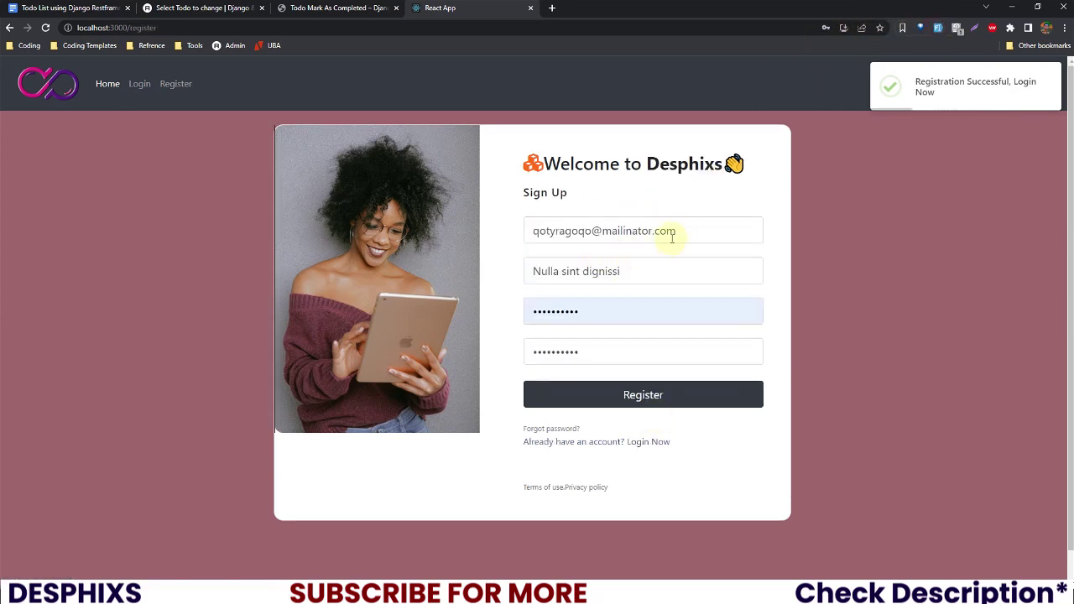
pyautogui.moveTo(677, 230); pyautogui.dragTo(592, 232)
pyautogui.hotkey('ctrl', 'a')
pyautogui.hotkey('ctrl', 'c')
pyautogui.tripleClick(554, 271)
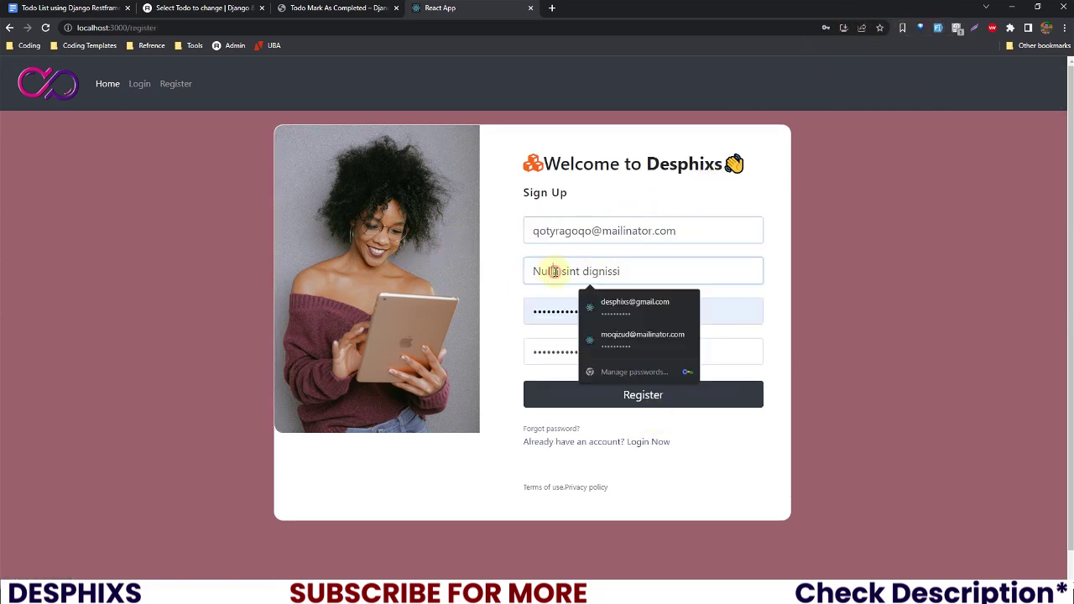
pyautogui.hotkey('ctrl', 'v')
pyautogui.moveTo(691, 271); pyautogui.dragTo(591, 271)
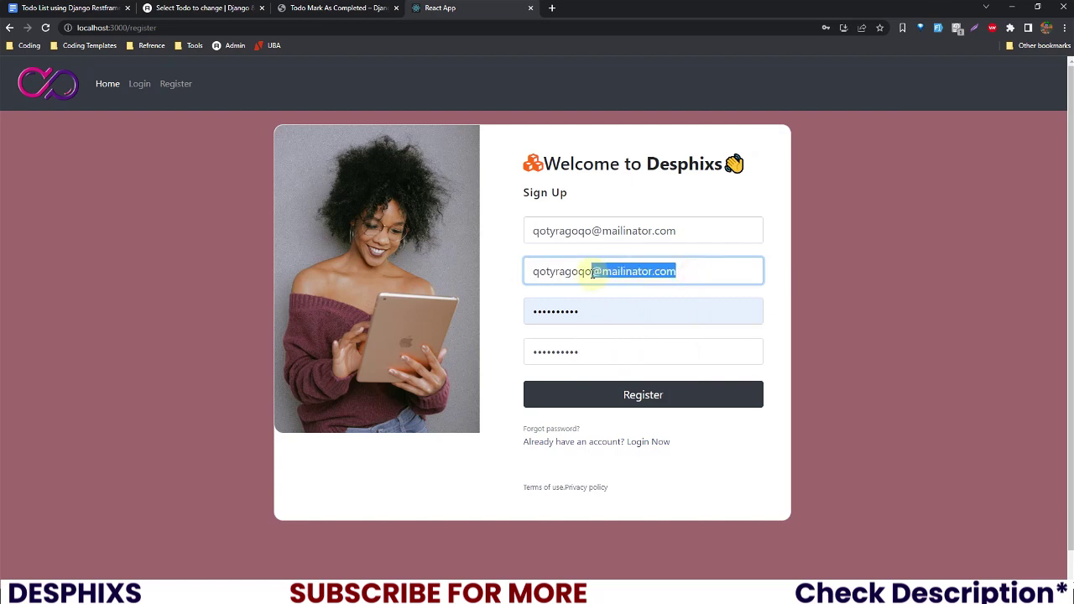
pyautogui.press('BackSpace')
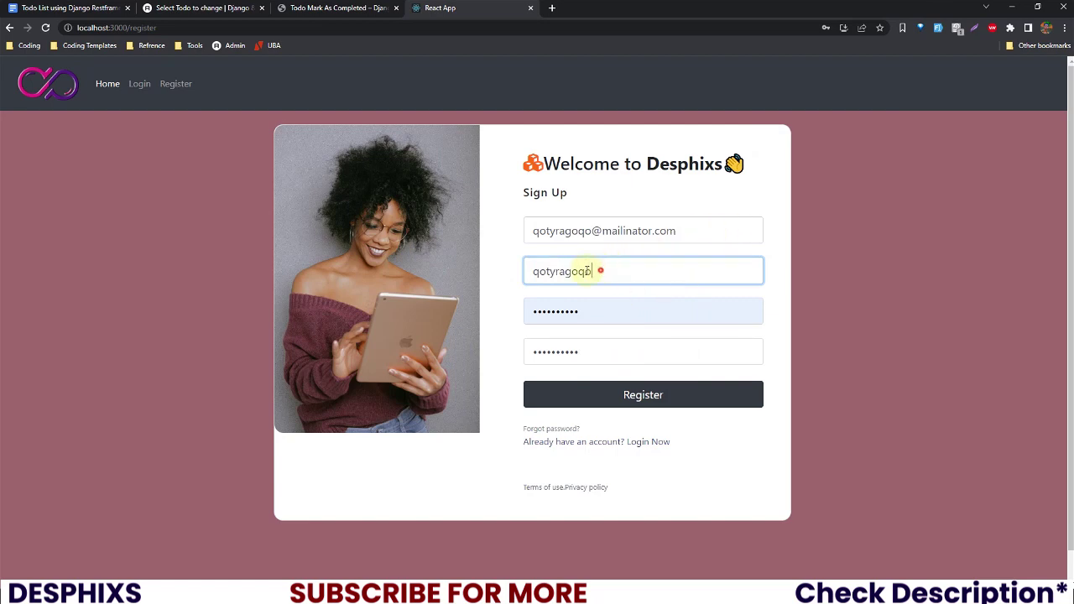
pyautogui.moveTo(592, 271); pyautogui.dragTo(542, 272)
pyautogui.click(540, 271)
pyautogui.click(647, 398)
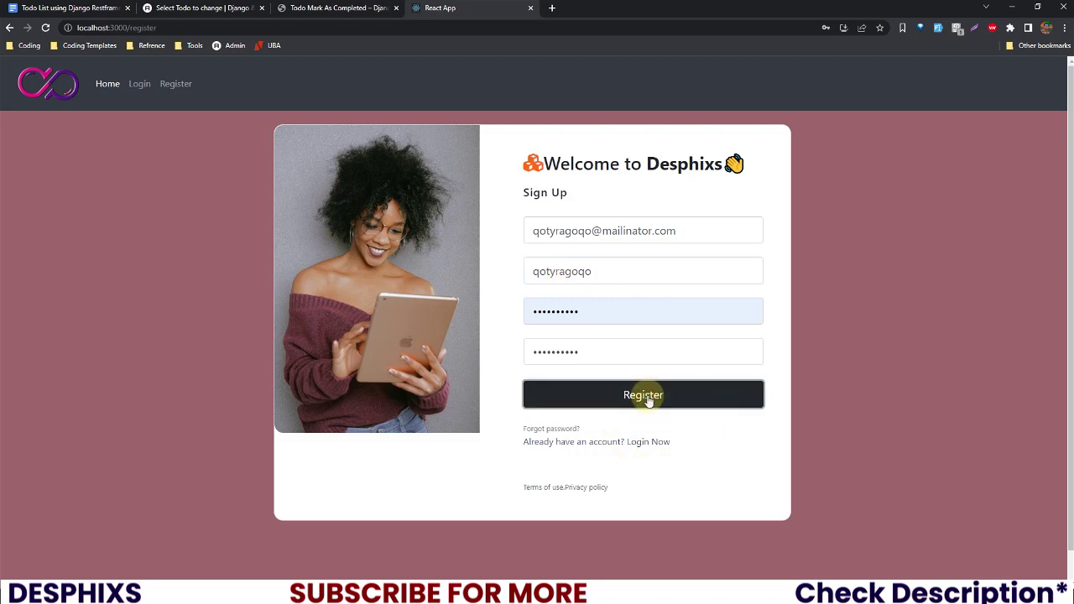
# Step: Log in with the new account's saved credentials and open its Todo page at 110%
pyautogui.click(599, 256)
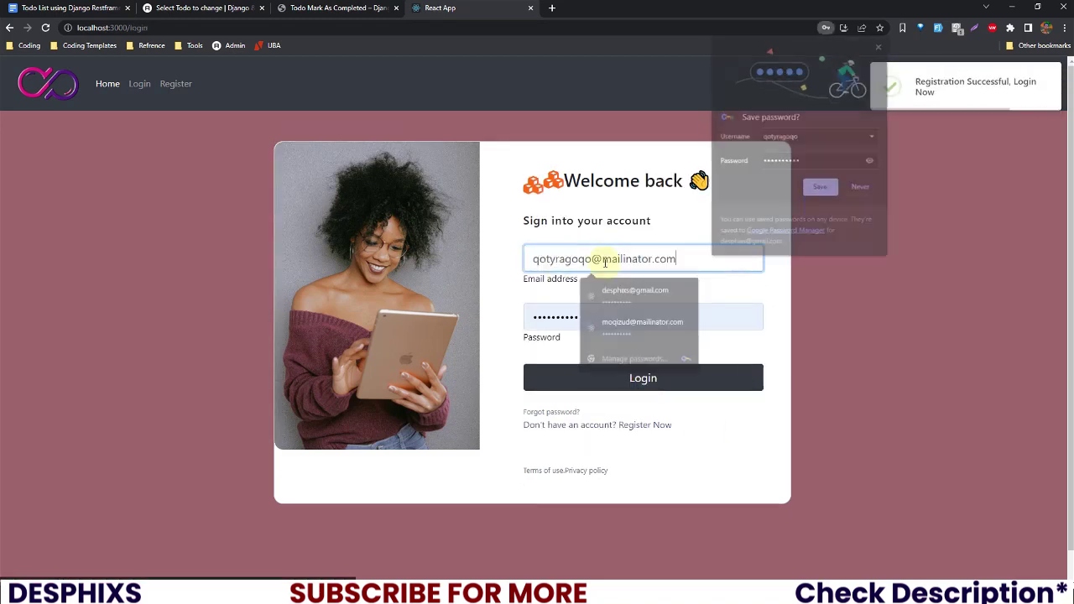
pyautogui.click(592, 312)
pyautogui.click(643, 377)
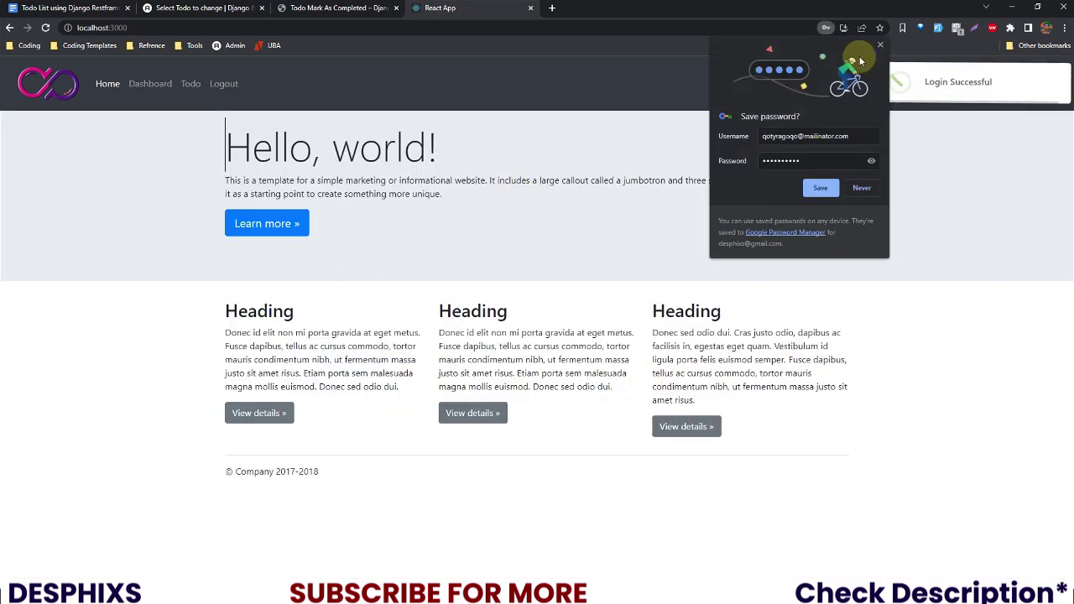
pyautogui.click(880, 45)
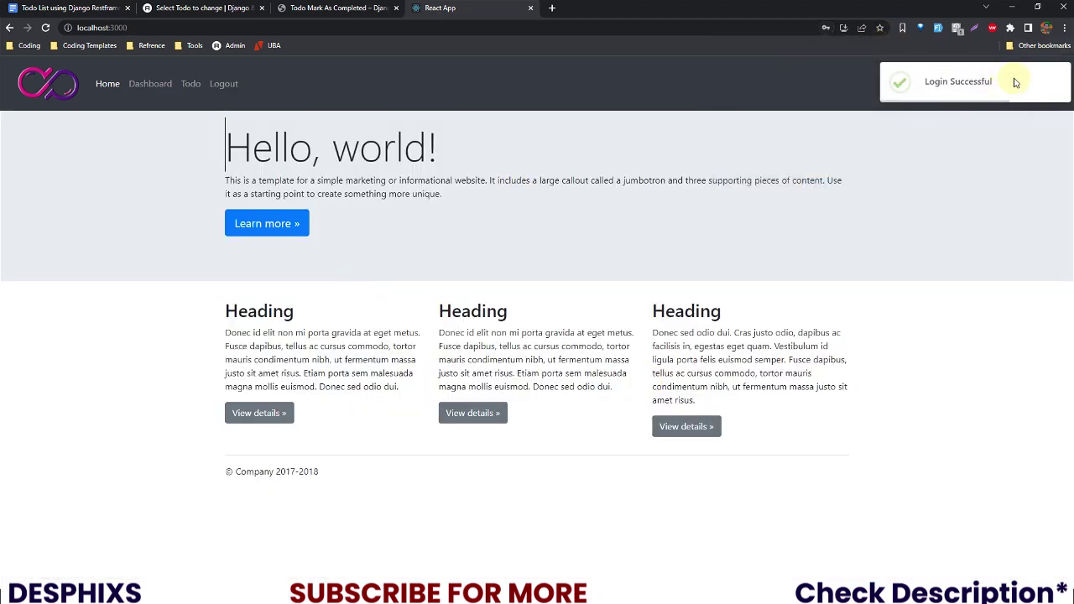
pyautogui.moveTo(1014, 80); pyautogui.dragTo(894, 103)
pyautogui.hotkey('ctrl', '+')
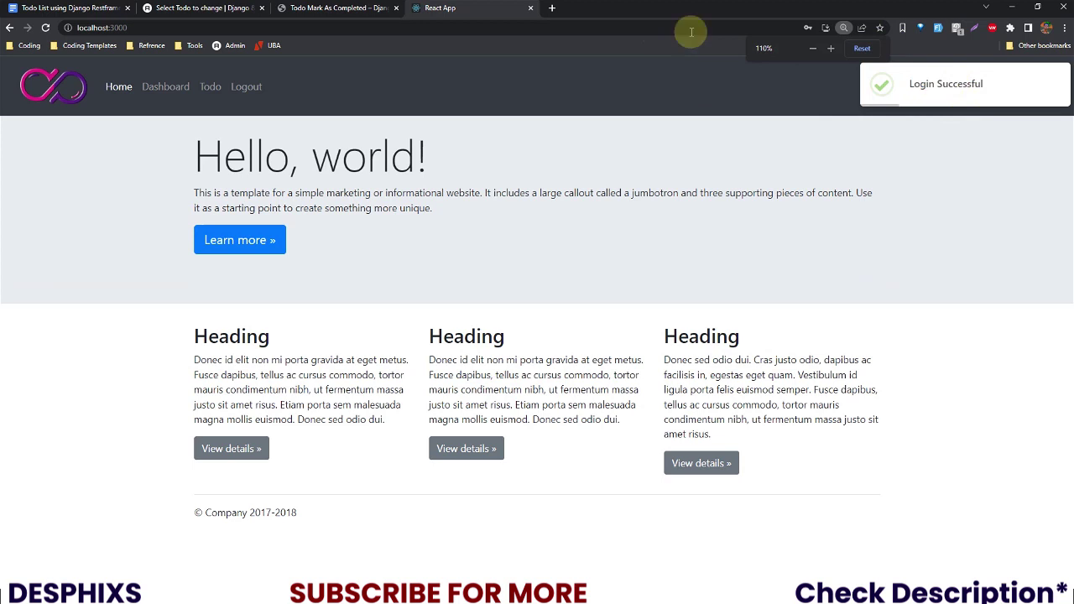
pyautogui.click(210, 87)
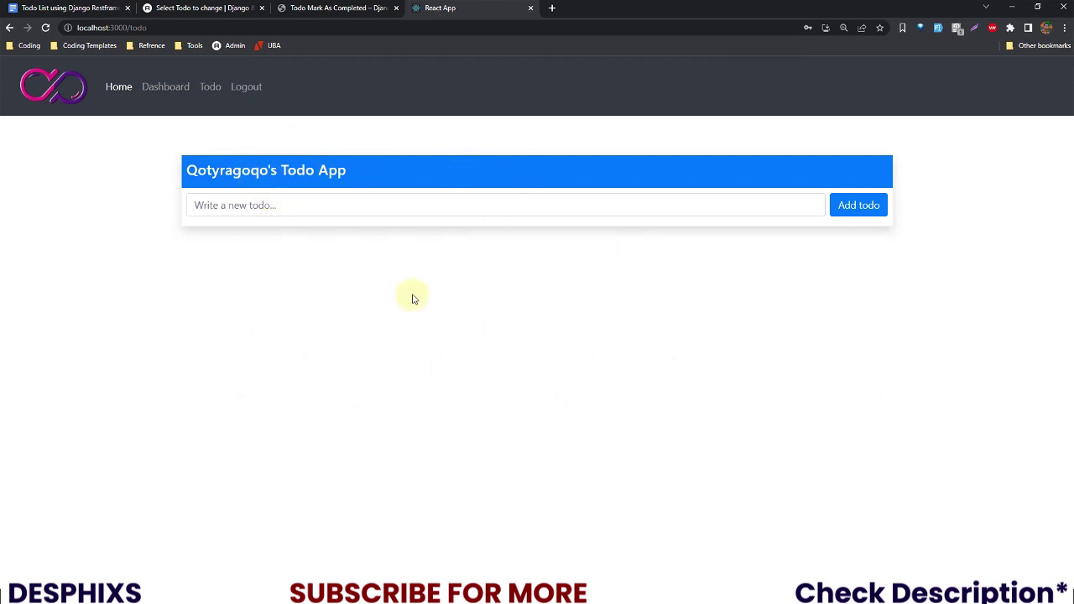
# Step: Add a 'Buy Milk' todo to the new account's list
pyautogui.click(561, 207)
pyautogui.write('B')
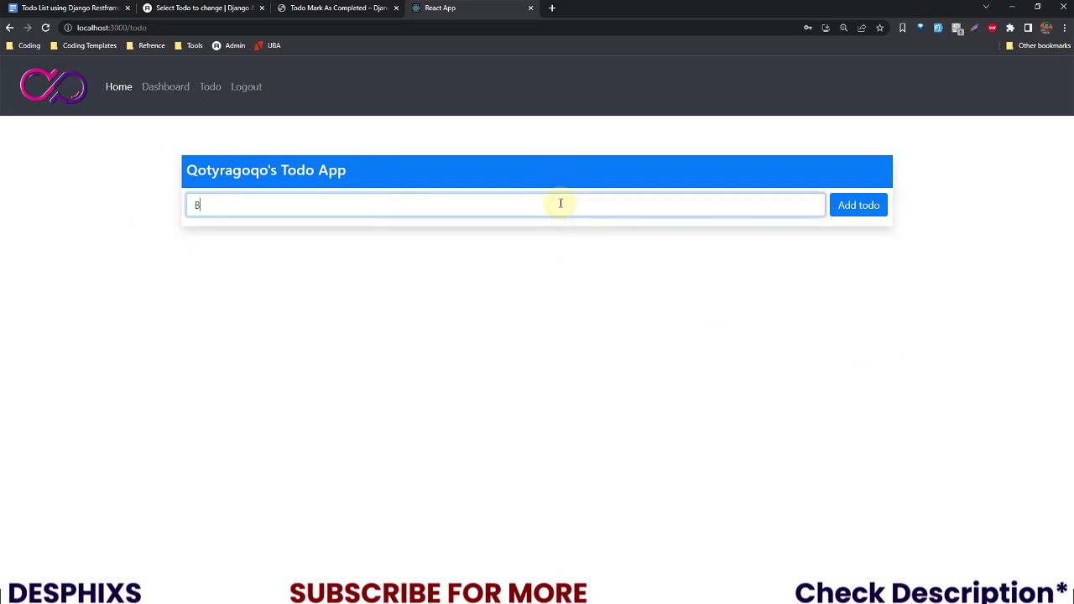
pyautogui.write('uy Milk')
pyautogui.click(858, 204)
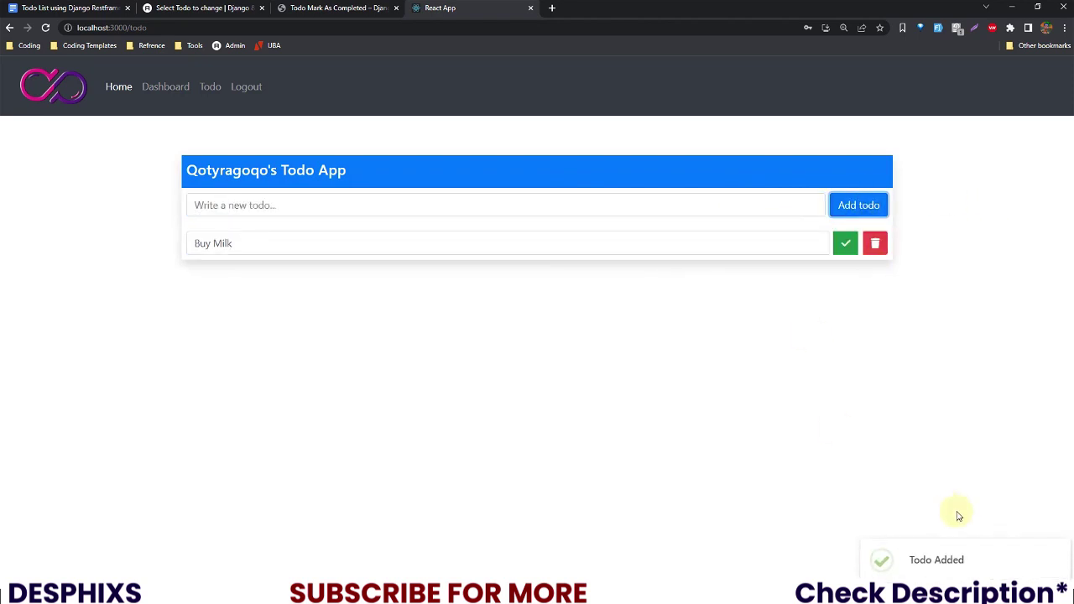
pyautogui.moveTo(963, 559); pyautogui.dragTo(908, 560)
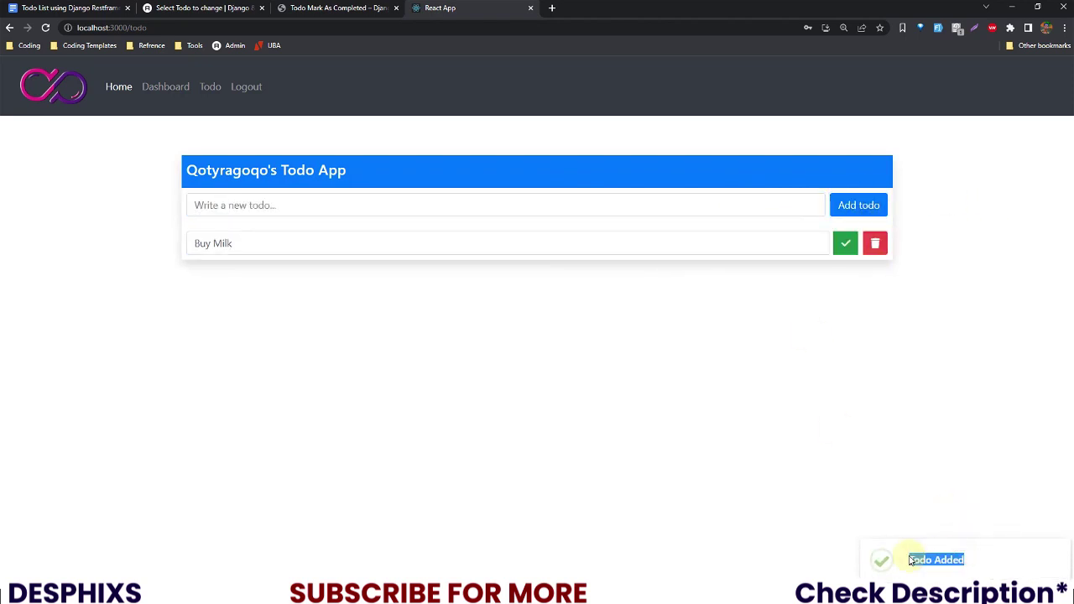
pyautogui.tripleClick(226, 243)
pyautogui.click(239, 244)
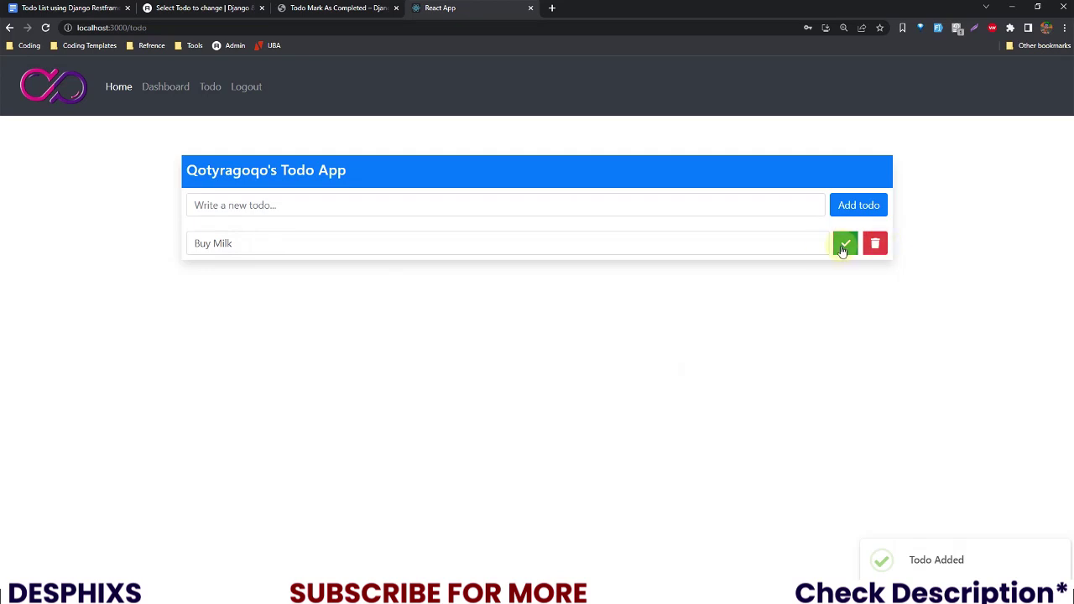
# Step: Log out and back in, open the Todo page, then switch to VS Code
pyautogui.click(254, 90)
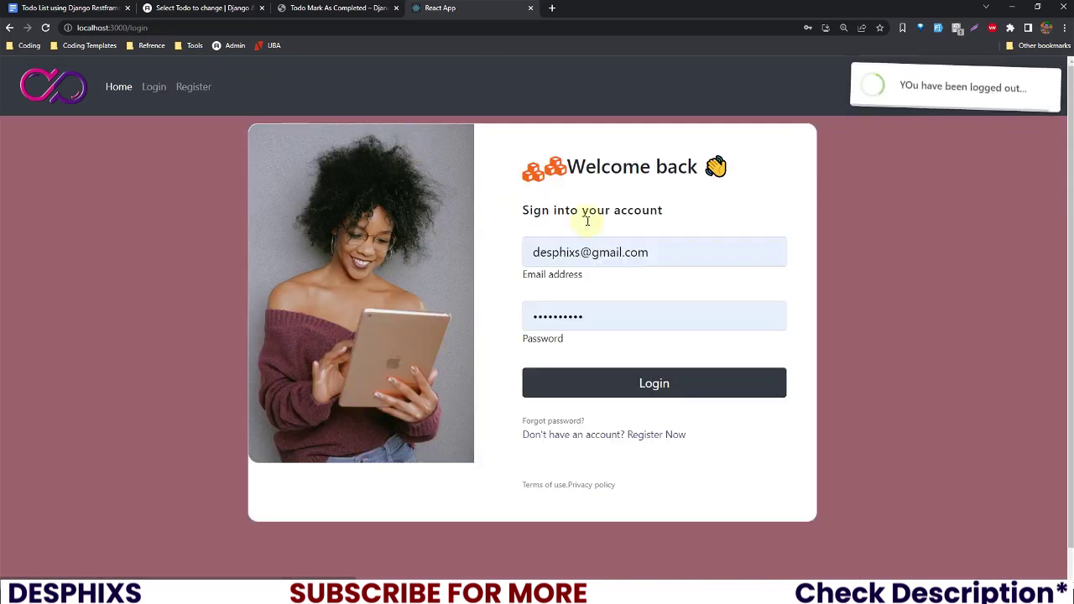
pyautogui.click(676, 380)
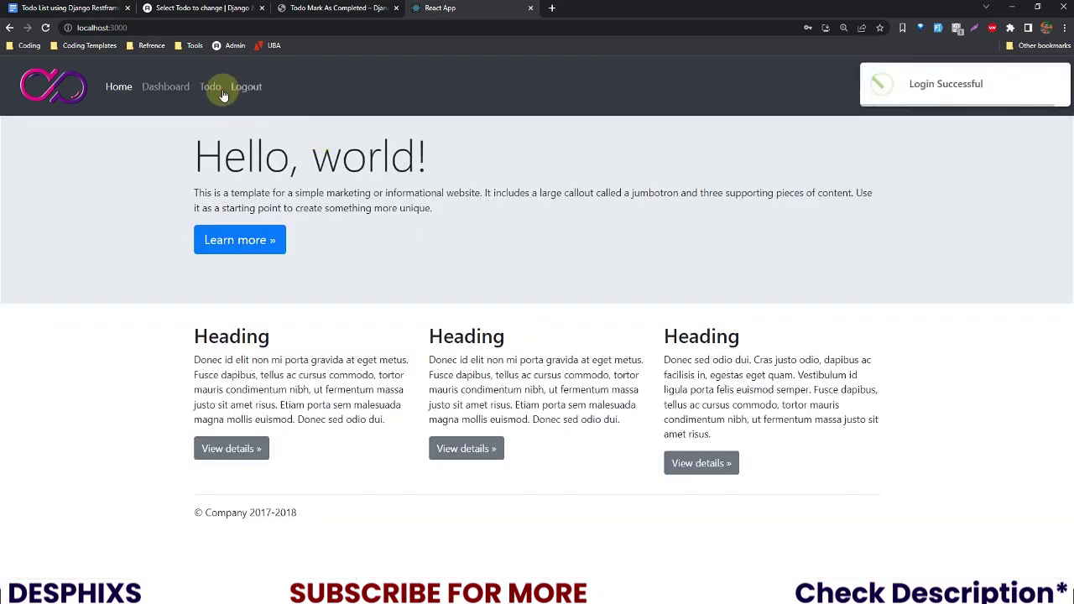
pyautogui.click(212, 86)
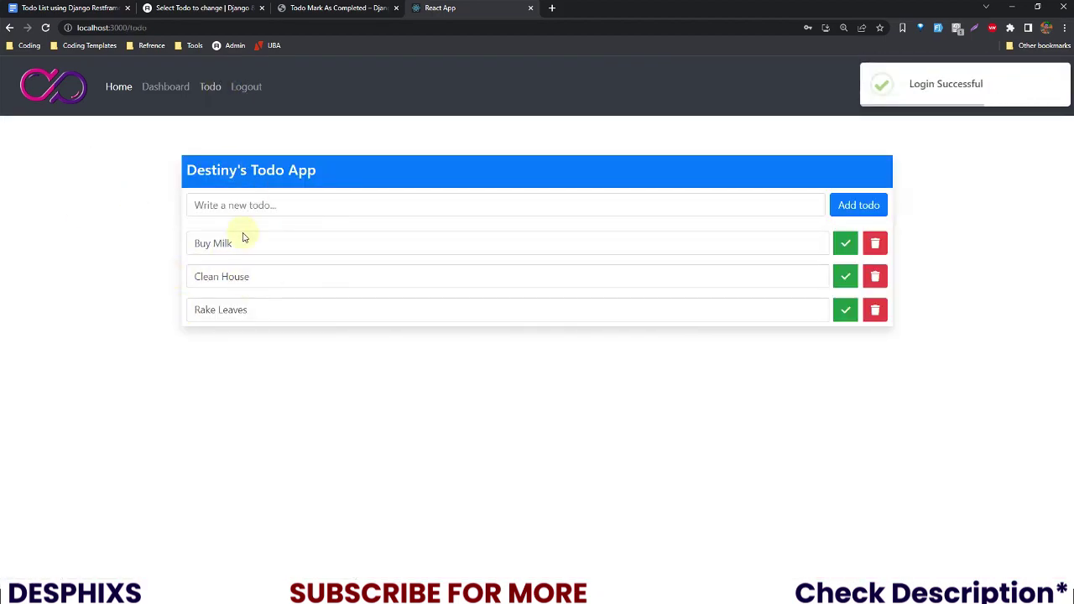
pyautogui.hotkey('alt', 'Tab')
pyautogui.scroll(5, 806, 533)
pyautogui.scroll(-5, 810, 538)
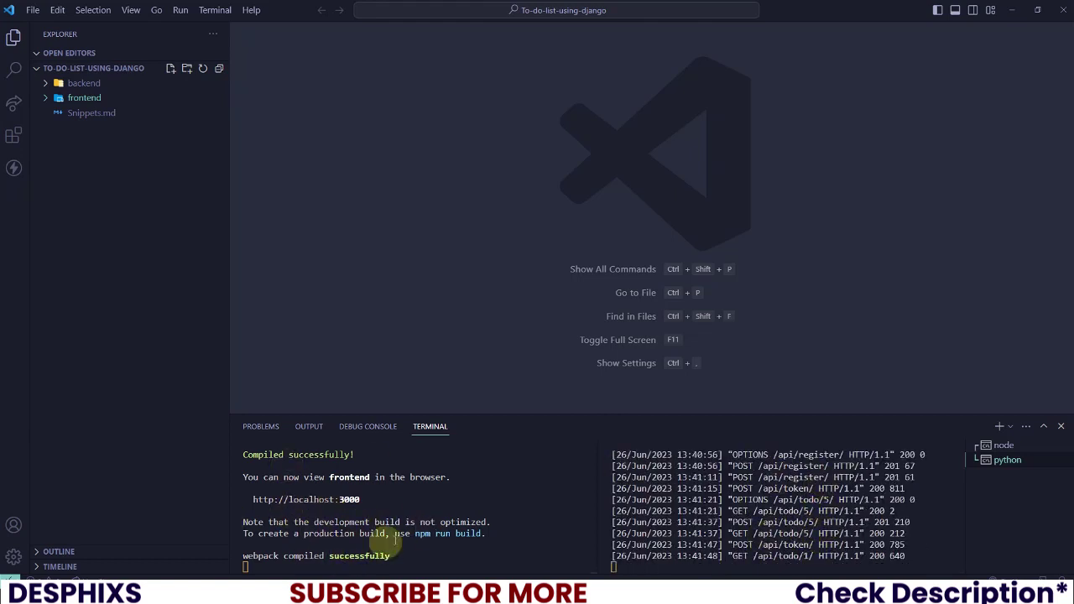
# Step: Scroll through the Django terminal's API request log, then return to Chrome's todo list
pyautogui.hotkey('alt', 'Tab')
pyautogui.hotkey('alt', 'Tab')
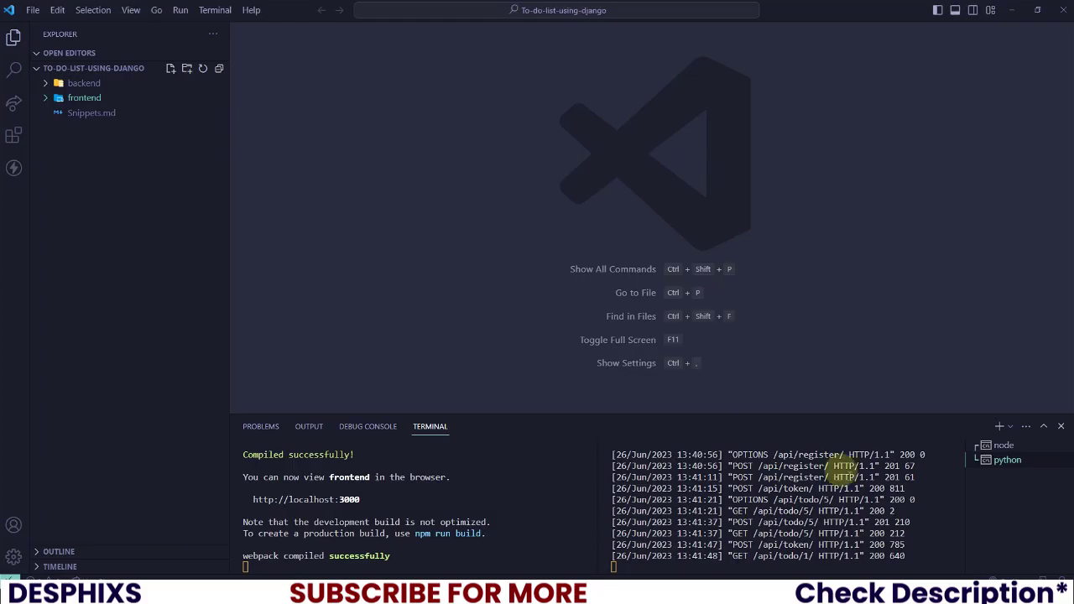
pyautogui.scroll(5, 747, 514)
pyautogui.scroll(-5, 768, 513)
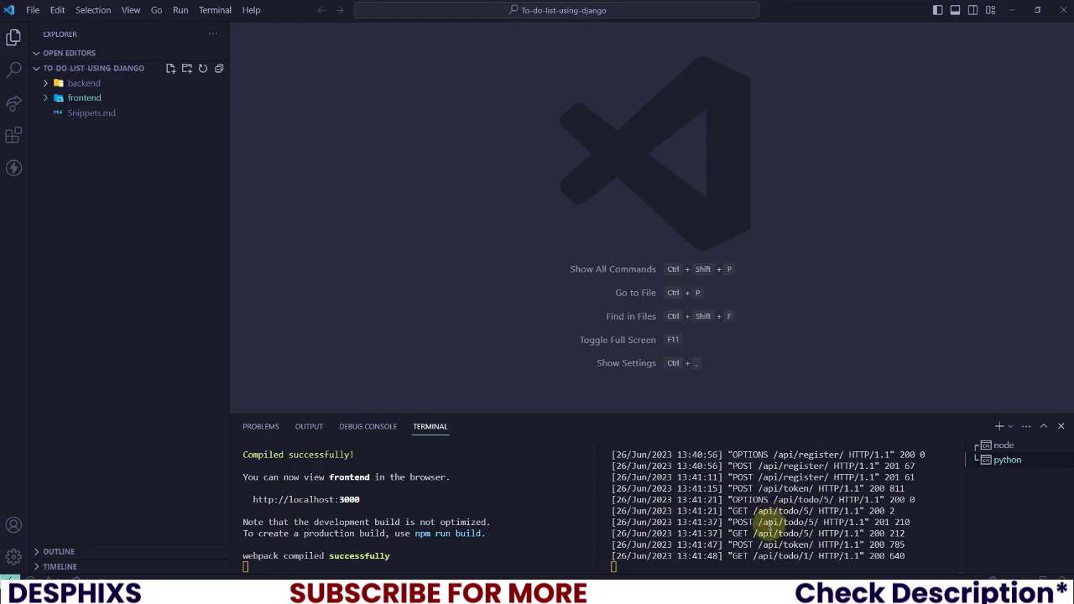
pyautogui.hotkey('alt', 'Tab')
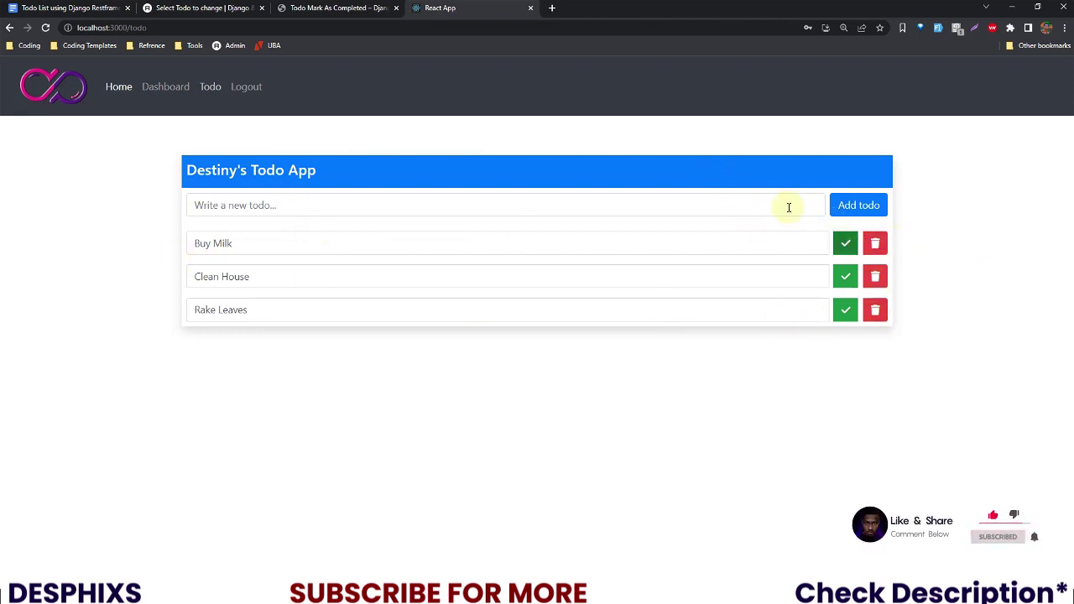
# Step: Add the todo 'Buy a new mouse' to the list
pyautogui.click(745, 200)
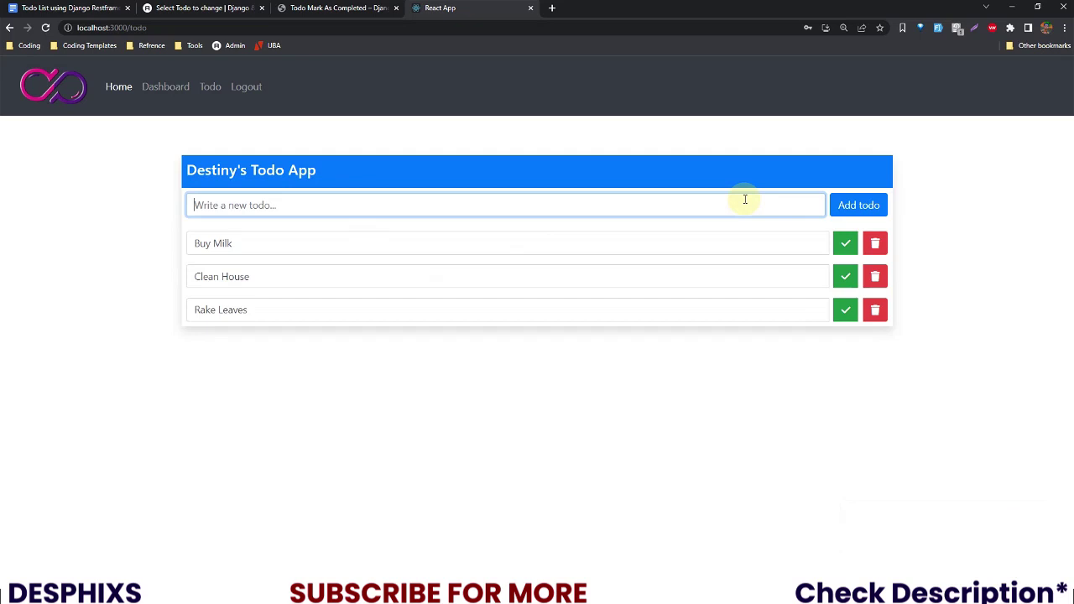
pyautogui.write('Buy a new mouse')
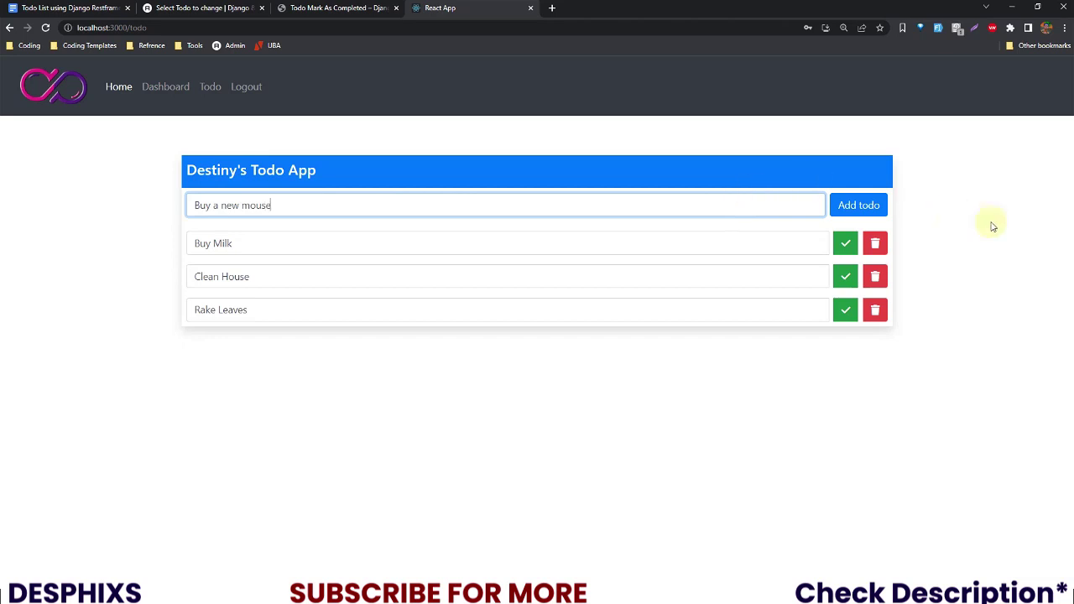
pyautogui.click(861, 207)
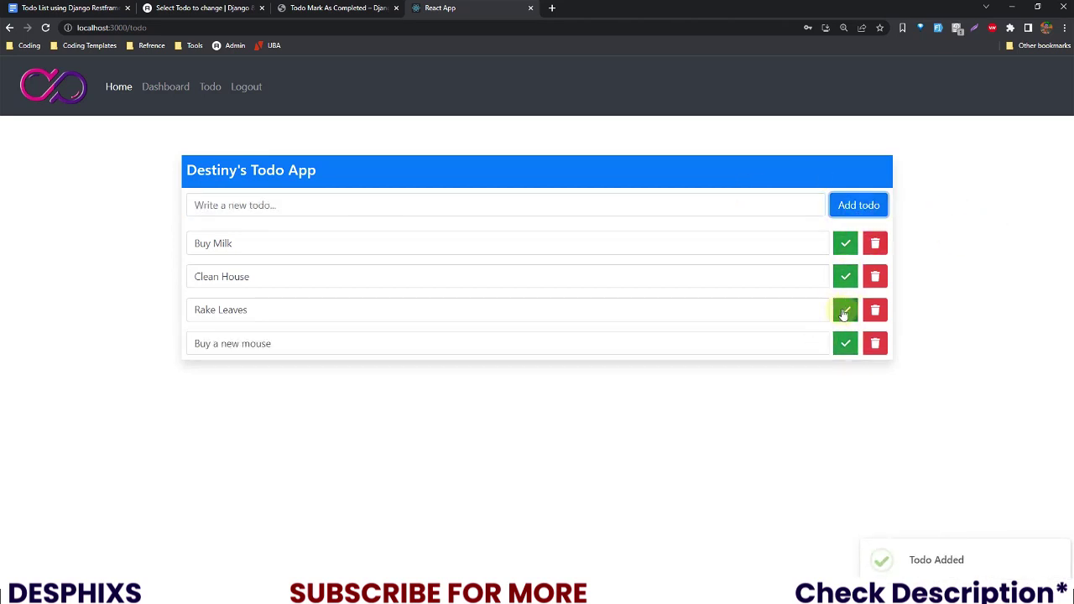
# Step: Zoom in and mark Rake Leaves and Buy Milk as completed
pyautogui.hotkey('ctrl', '+')
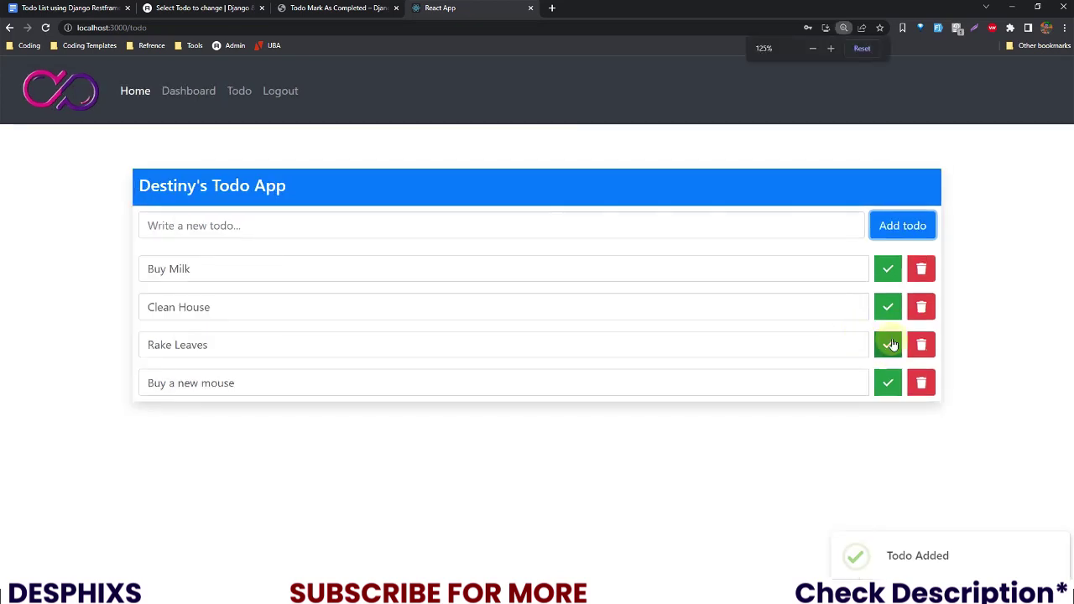
pyautogui.click(886, 344)
pyautogui.moveTo(224, 347); pyautogui.dragTo(144, 344)
pyautogui.click(217, 347)
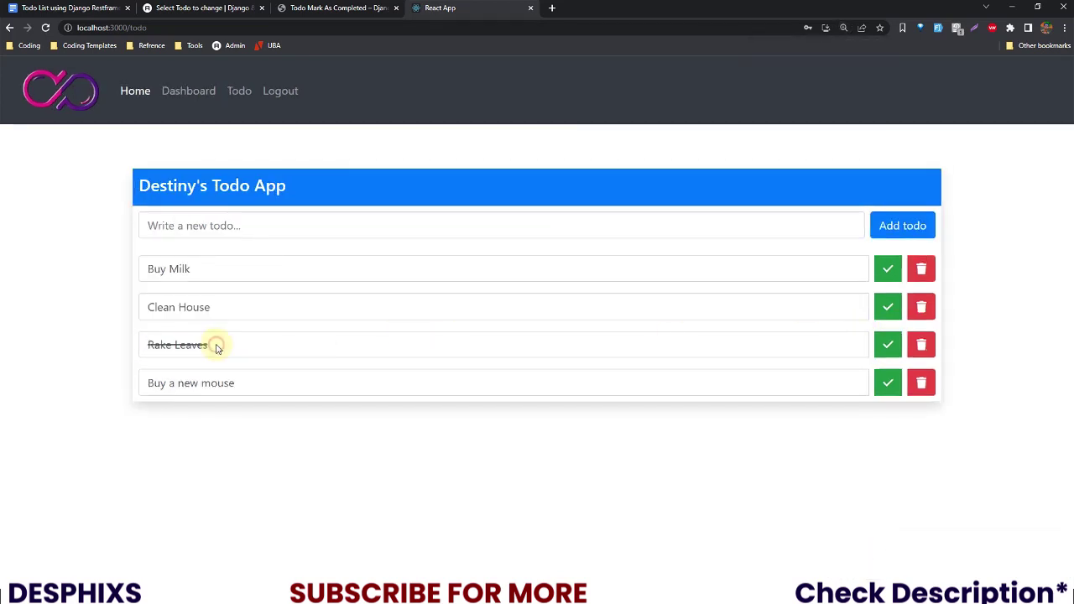
pyautogui.click(891, 270)
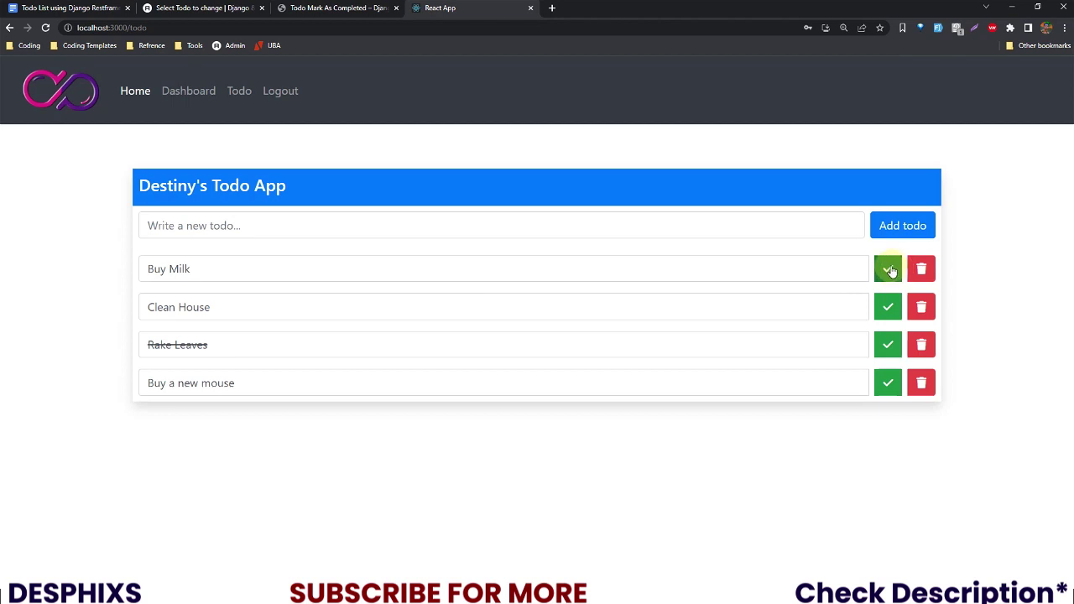
# Step: Delete Buy Milk, Clean House, Rake Leaves and Buy a new mouse, emptying the list
pyautogui.tripleClick(194, 269)
pyautogui.click(230, 276)
pyautogui.click(921, 269)
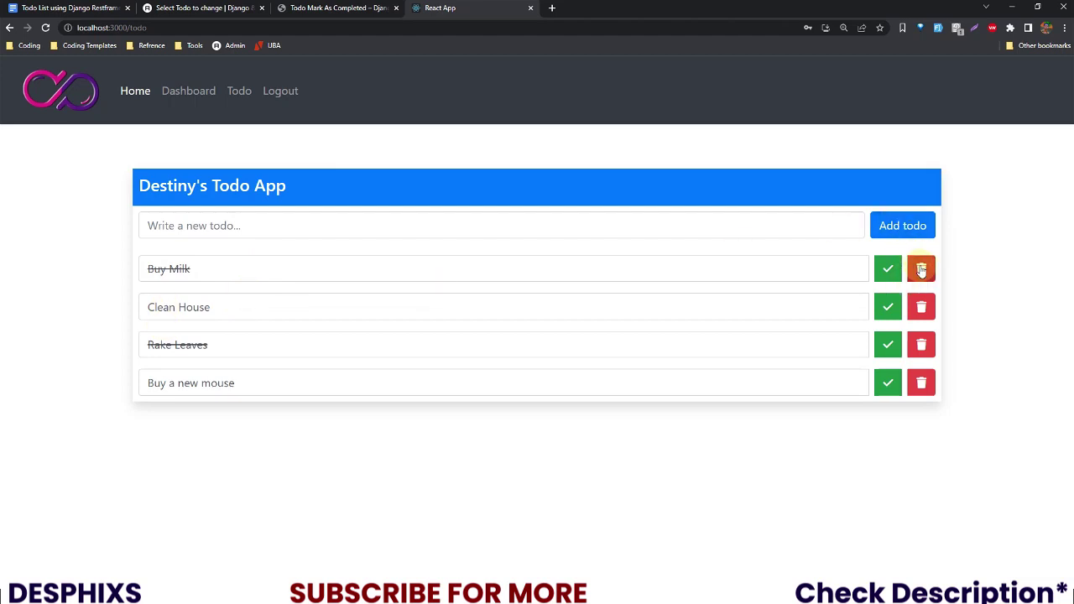
pyautogui.click(920, 270)
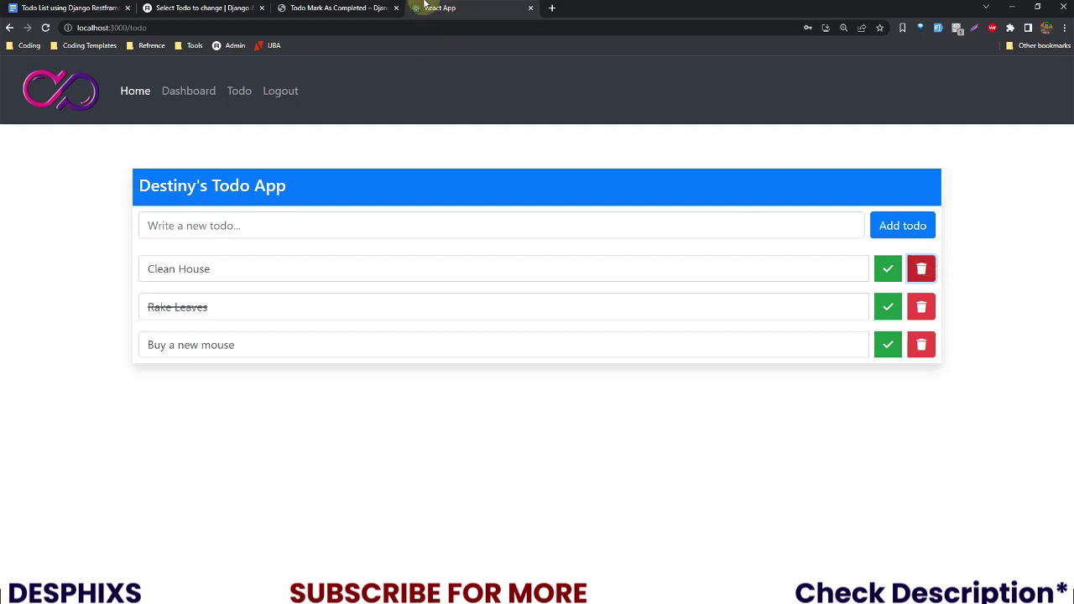
pyautogui.moveTo(472, 4)
pyautogui.click(921, 270)
pyautogui.click(921, 269)
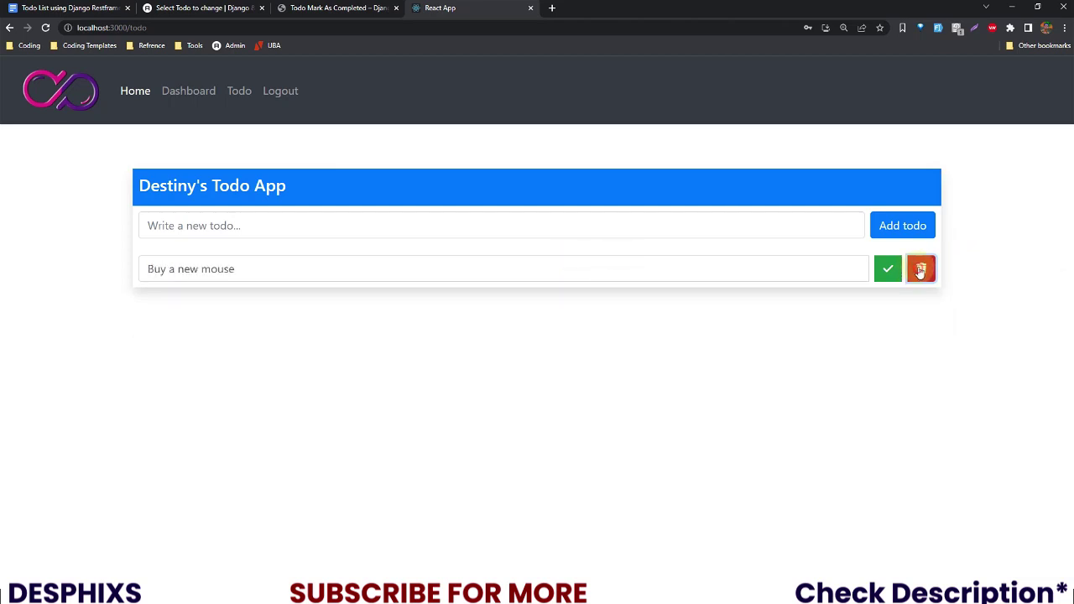
pyautogui.click(921, 270)
pyautogui.click(789, 225)
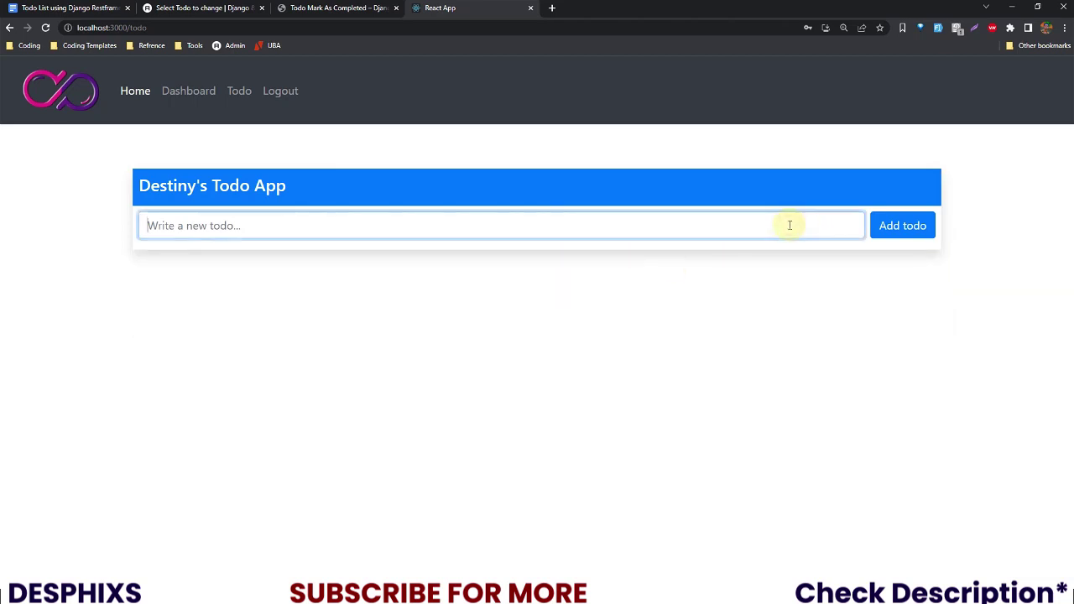
# Step: Add the todos 'Buy Milk' and 'Rake leaves' to the empty list
pyautogui.write('Buy Milk')
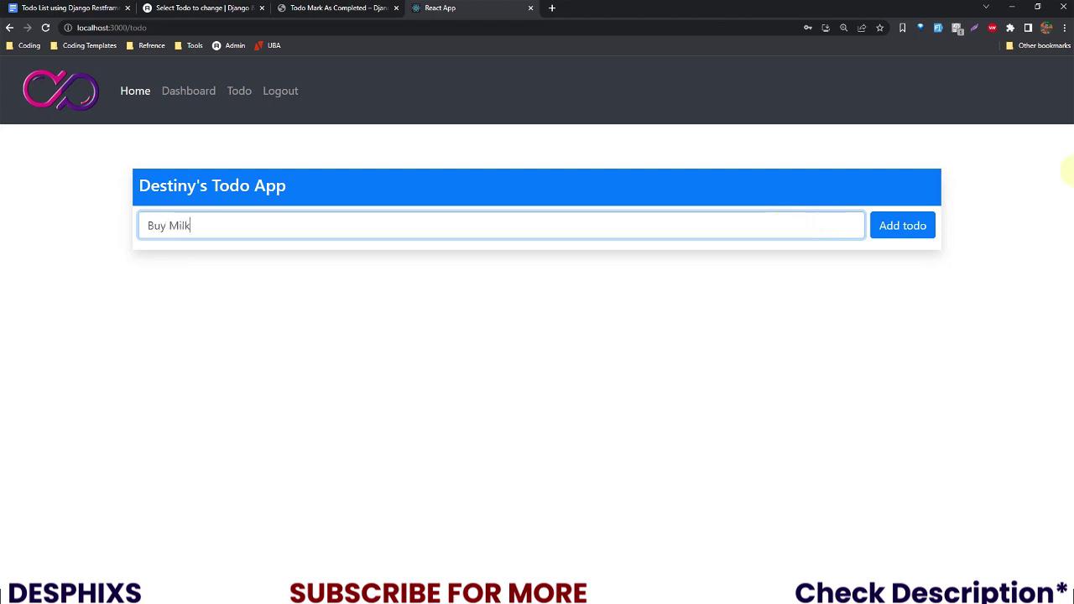
pyautogui.click(902, 226)
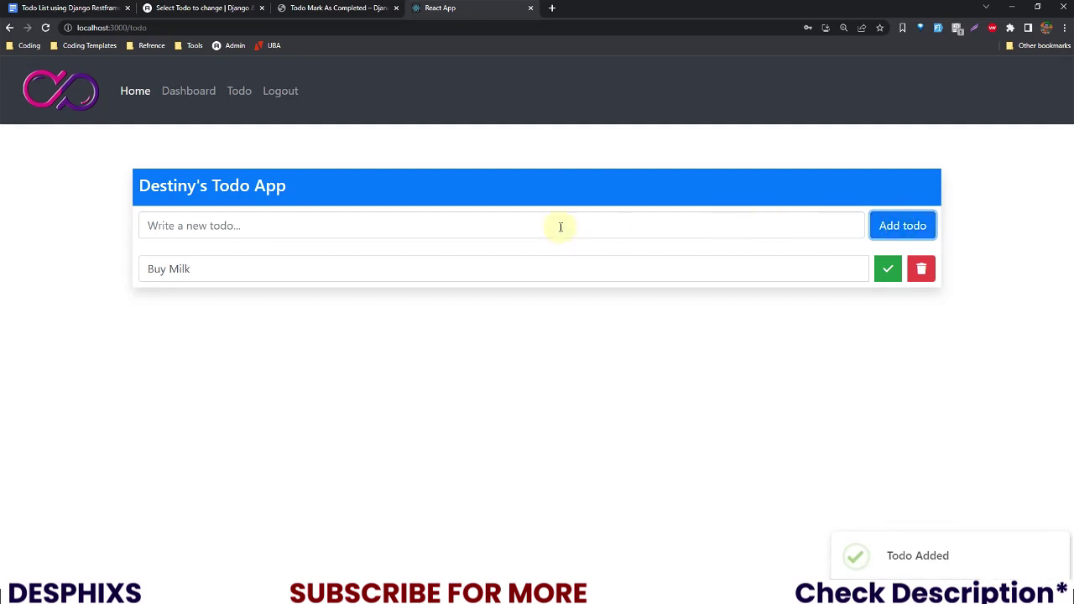
pyautogui.click(561, 226)
pyautogui.write('Rake')
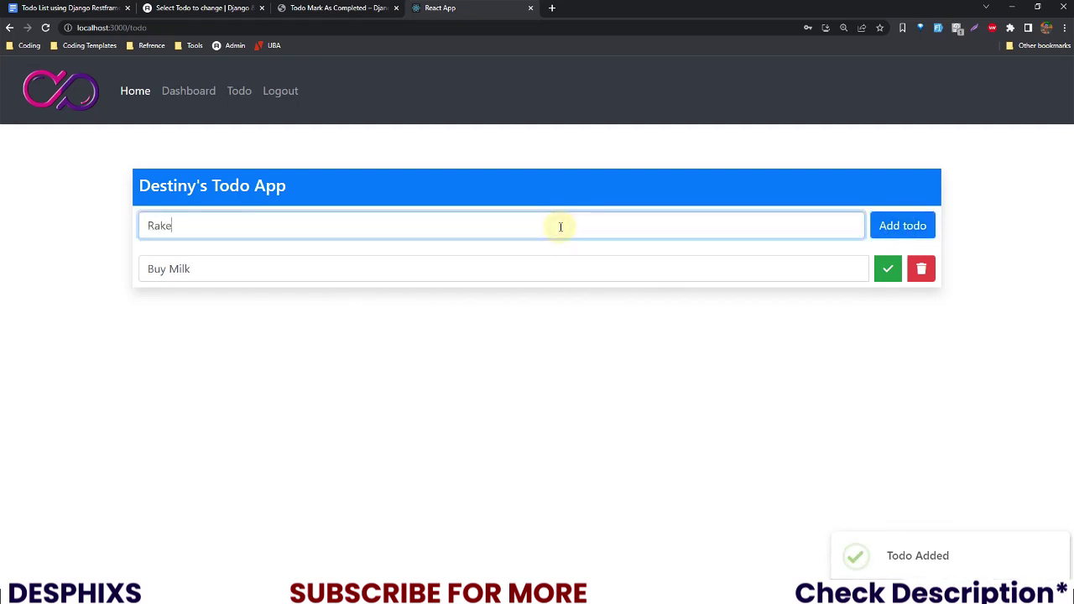
pyautogui.write(' leaves')
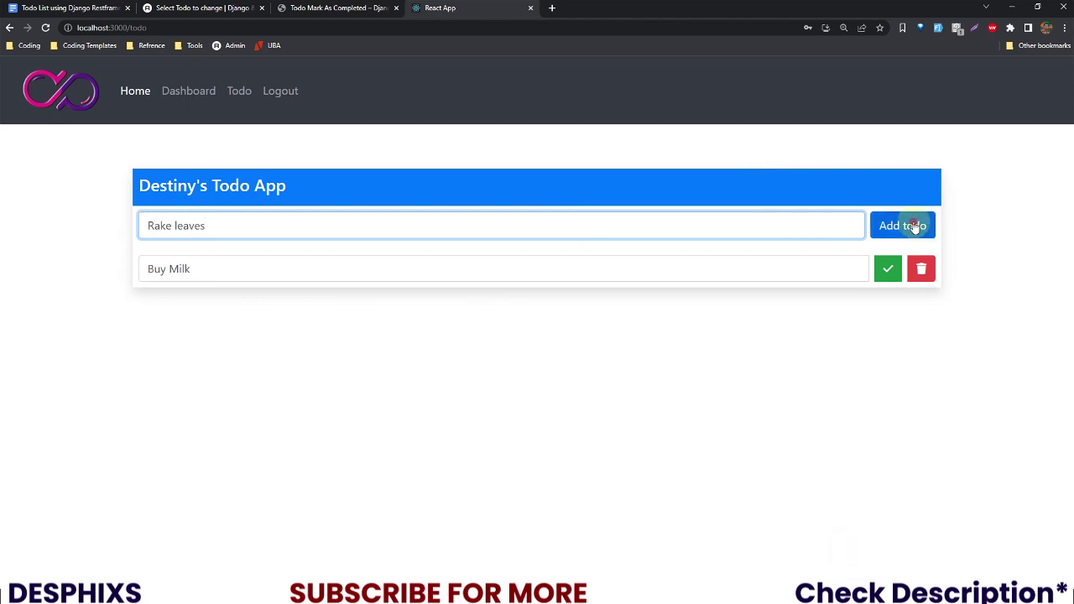
pyautogui.click(902, 226)
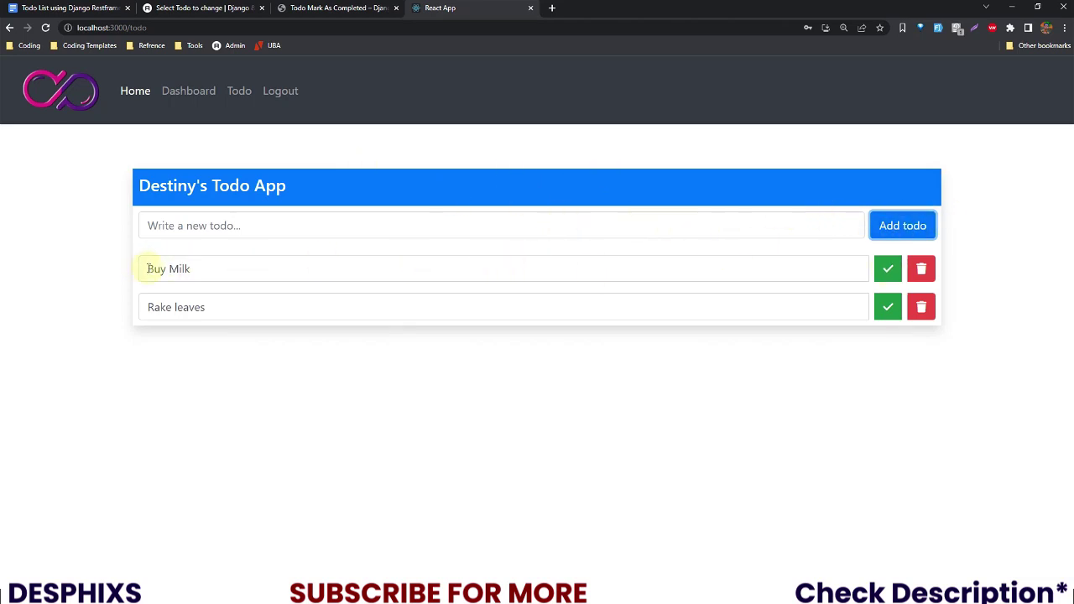
pyautogui.moveTo(147, 268); pyautogui.dragTo(225, 306)
# Step: Mark the Buy Milk and Rake leaves todos as completed with their green check buttons
pyautogui.click(231, 308)
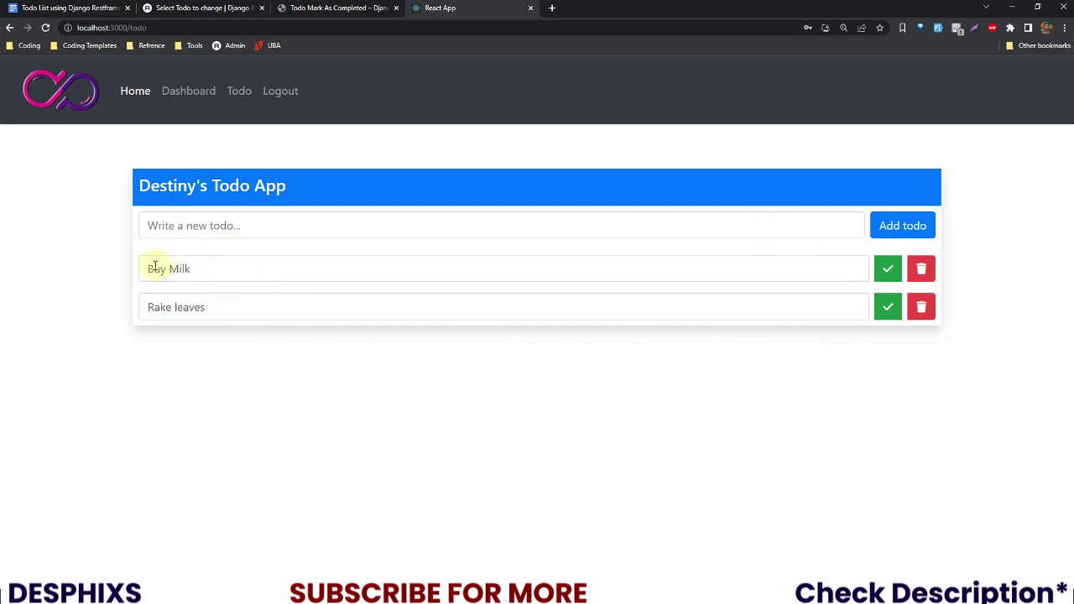
pyautogui.moveTo(145, 272); pyautogui.dragTo(205, 269)
pyautogui.moveTo(144, 309); pyautogui.dragTo(222, 308)
pyautogui.click(212, 273)
pyautogui.click(507, 228)
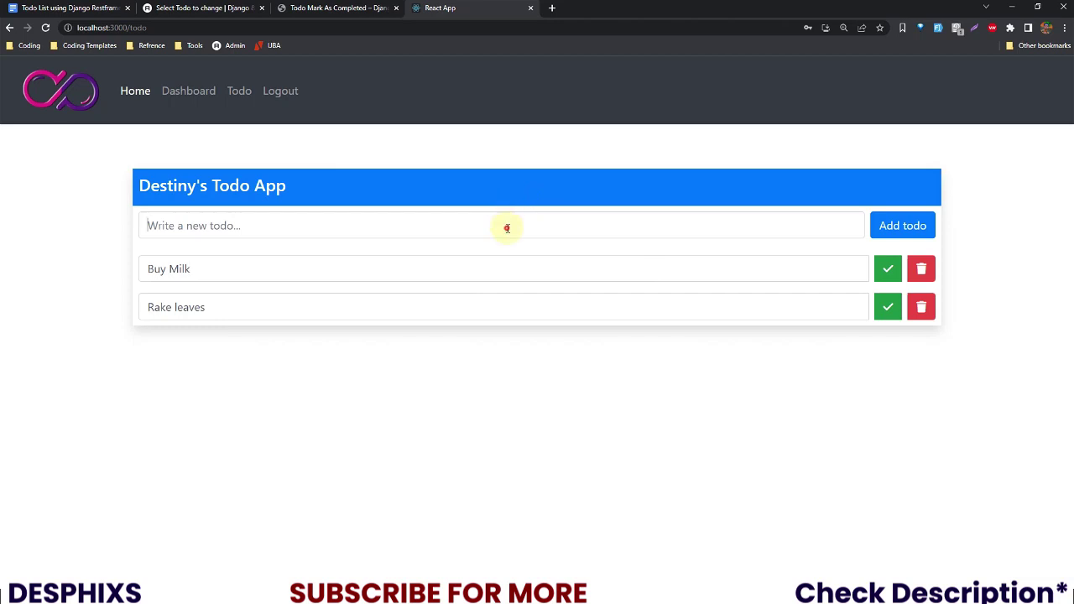
pyautogui.click(887, 270)
pyautogui.tripleClick(201, 270)
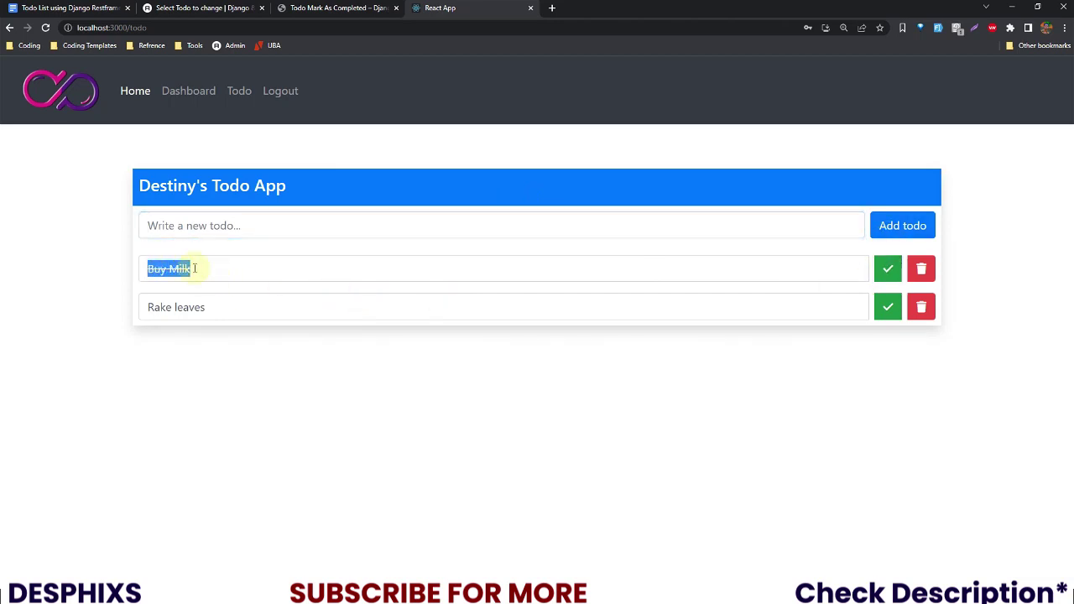
pyautogui.click(249, 276)
pyautogui.click(890, 307)
# Step: Delete the Buy Milk todo with its red trash button
pyautogui.moveTo(239, 307); pyautogui.dragTo(160, 307)
pyautogui.click(226, 311)
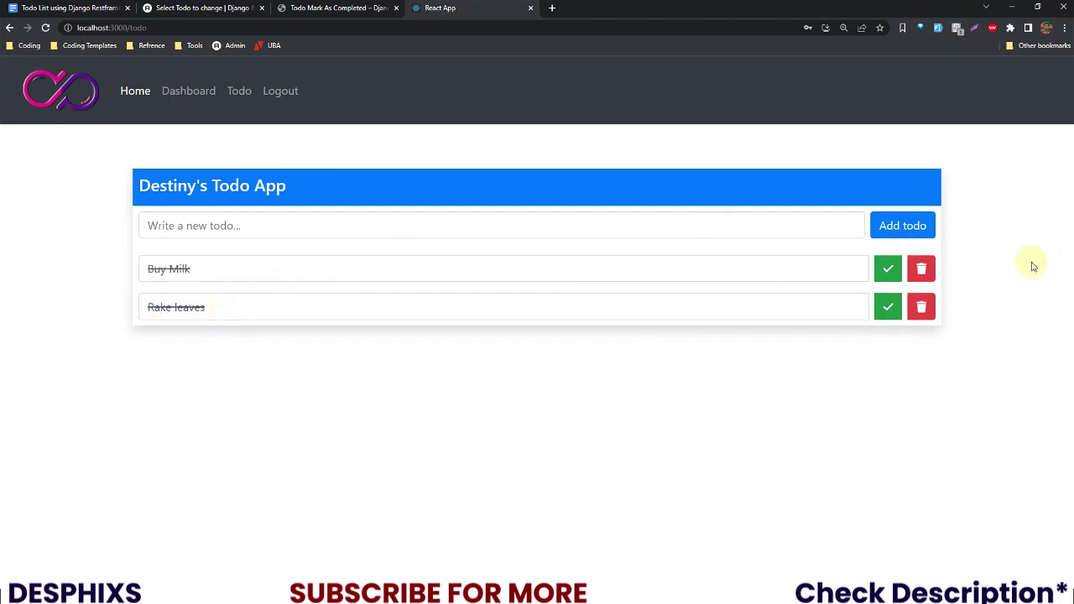
pyautogui.click(921, 270)
# Step: Remove the Rake leaves todo with its red trash button, leaving no items
pyautogui.click(927, 272)
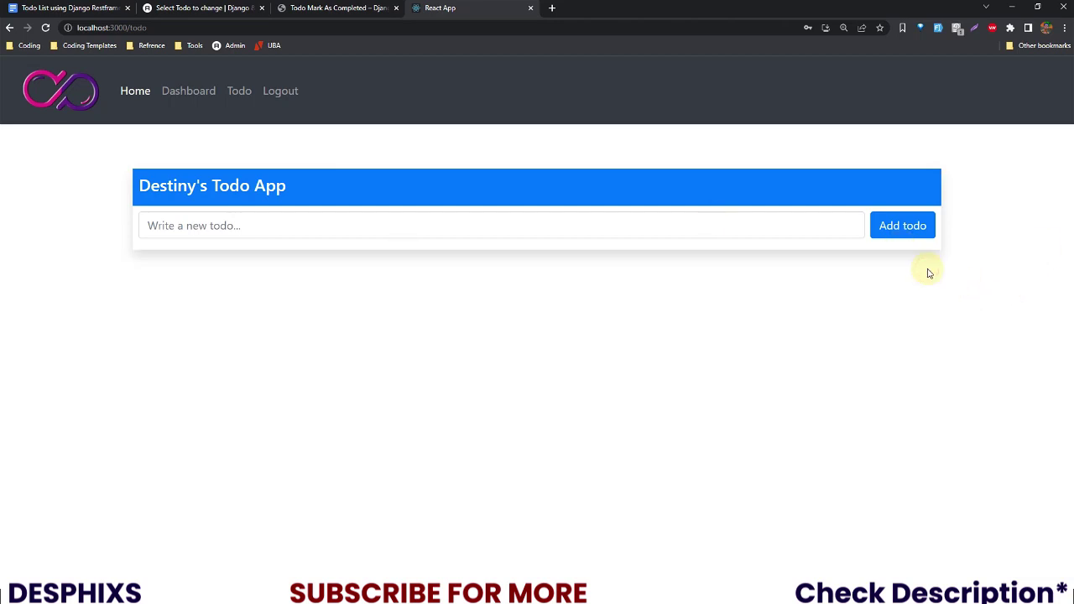